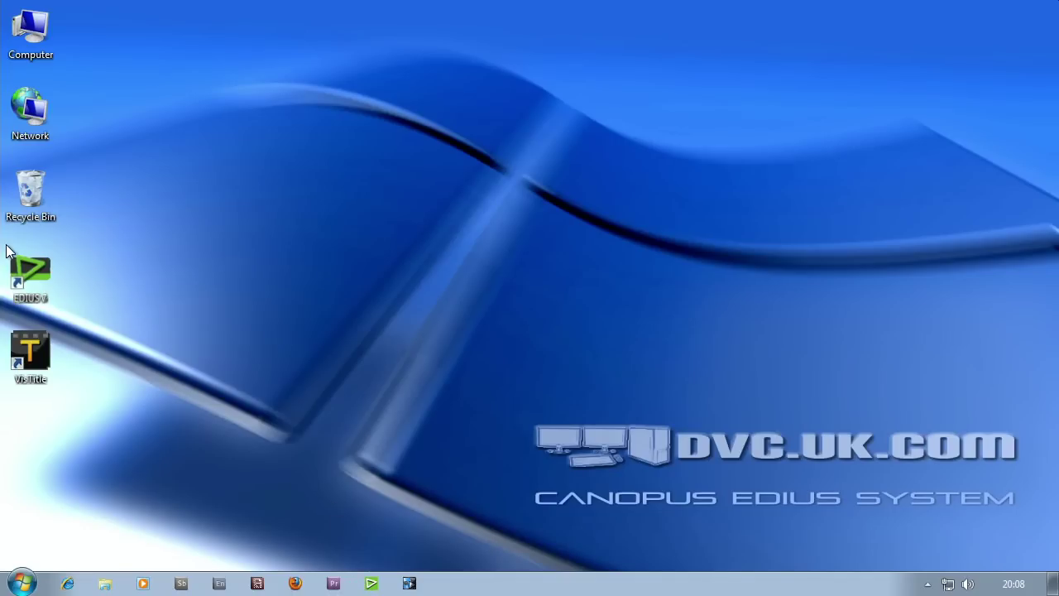
# Step: Launch EDIUS and start a new project, Untitled8, offering the FULL HD 1920x1080 50i preset
pyautogui.doubleClick(35, 27)
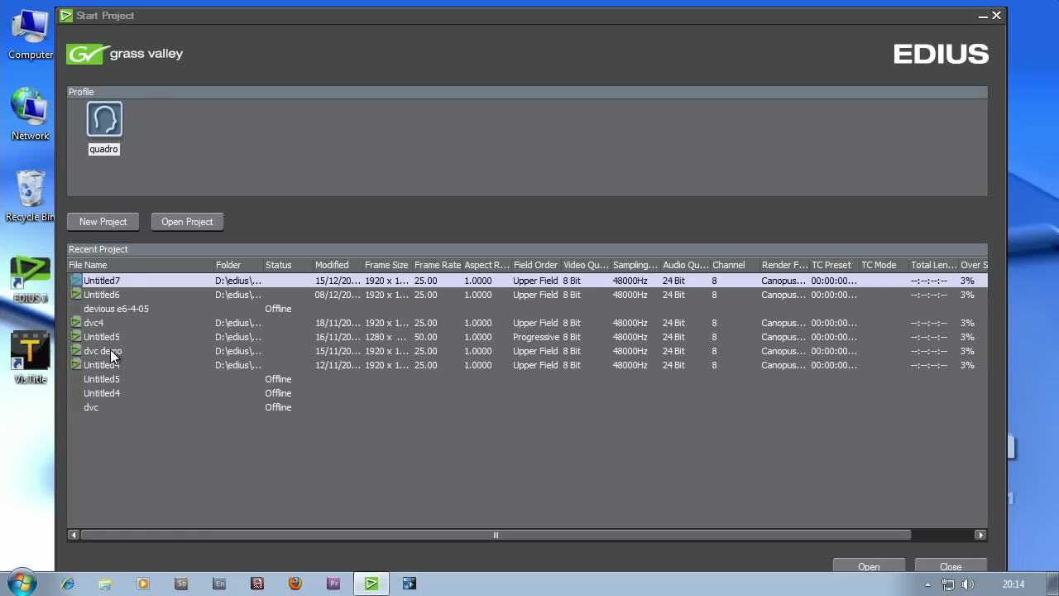
# Step: Check the computer's drives, then rename the project 'quick edit' so it saves to D:\edius\quick edit
pyautogui.click(100, 224)
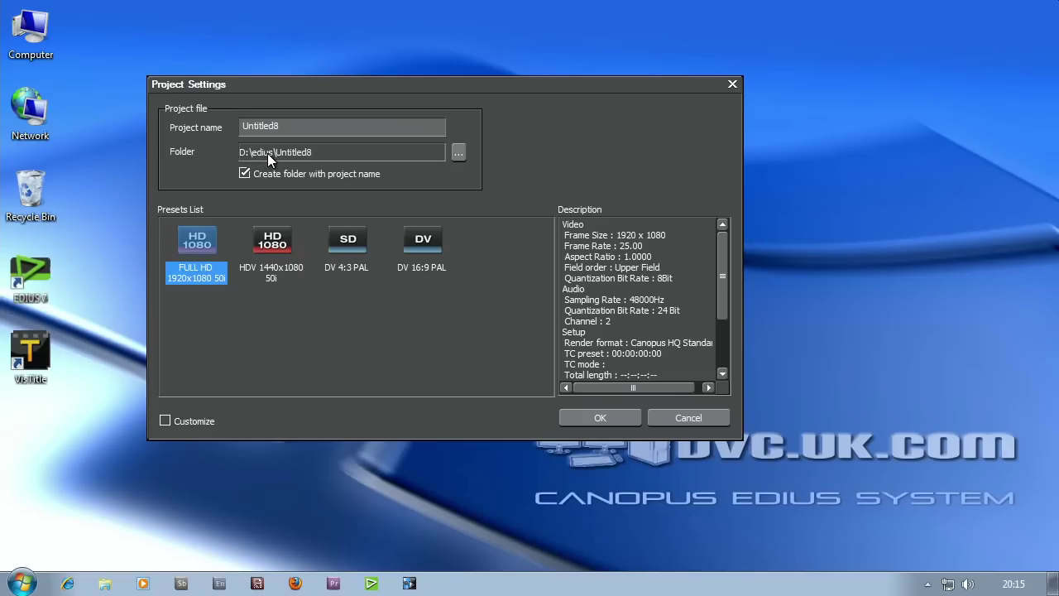
pyautogui.doubleClick(27, 25)
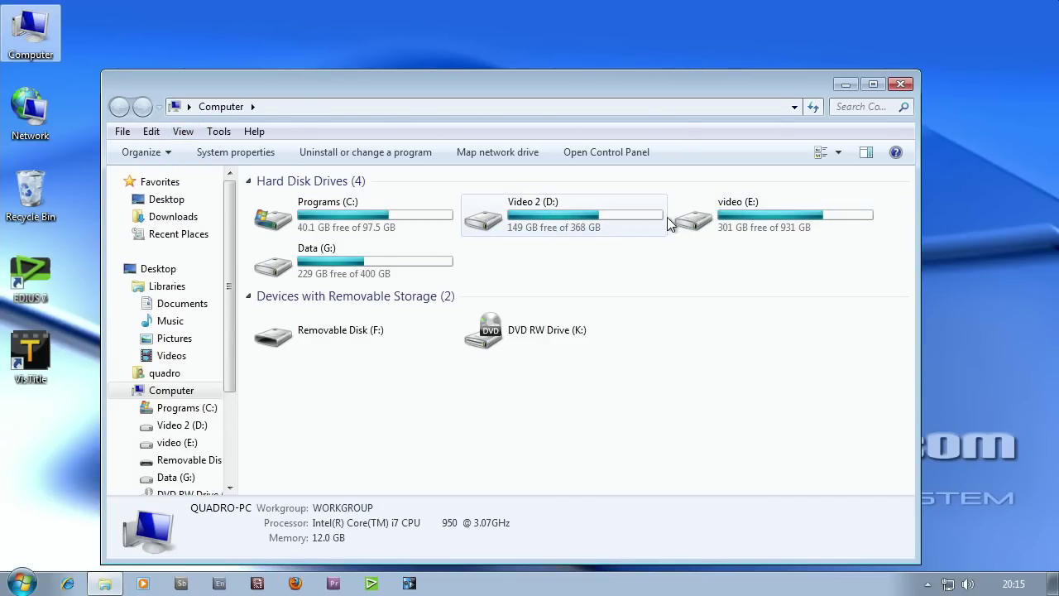
pyautogui.click(845, 84)
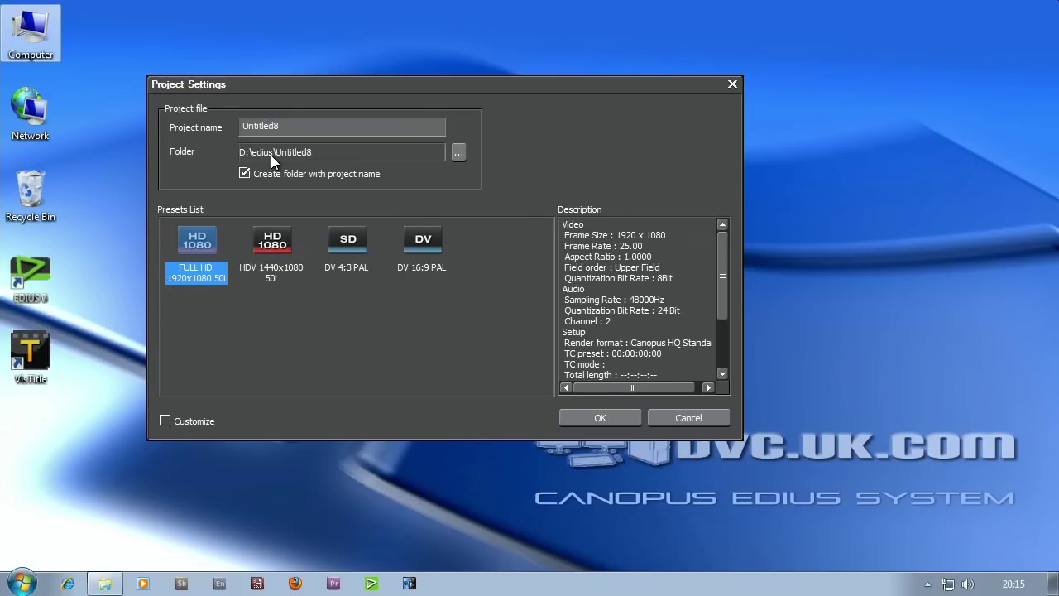
pyautogui.press('Tab')
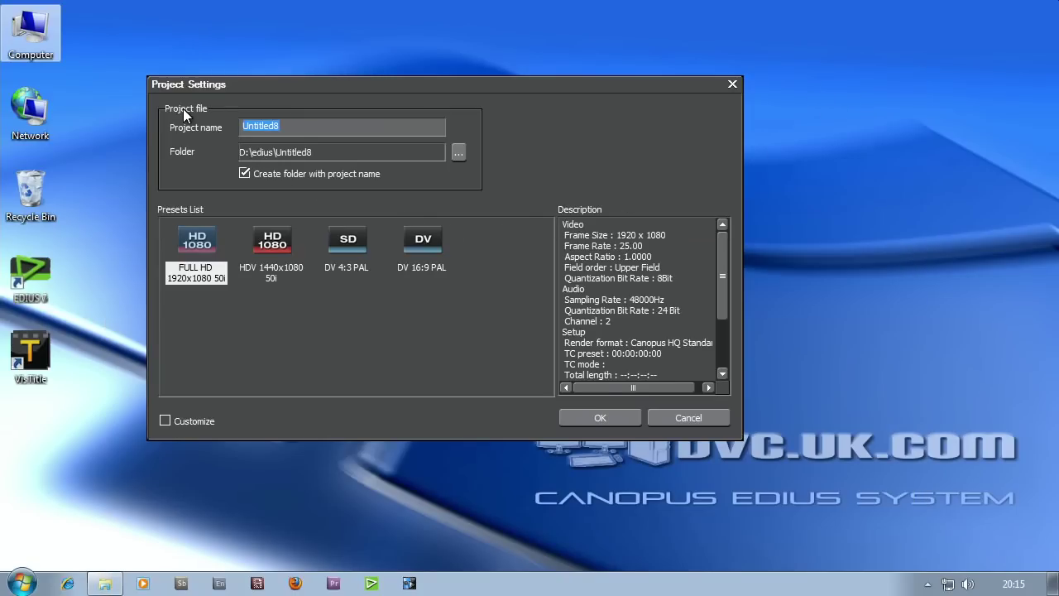
pyautogui.write('quick edit')
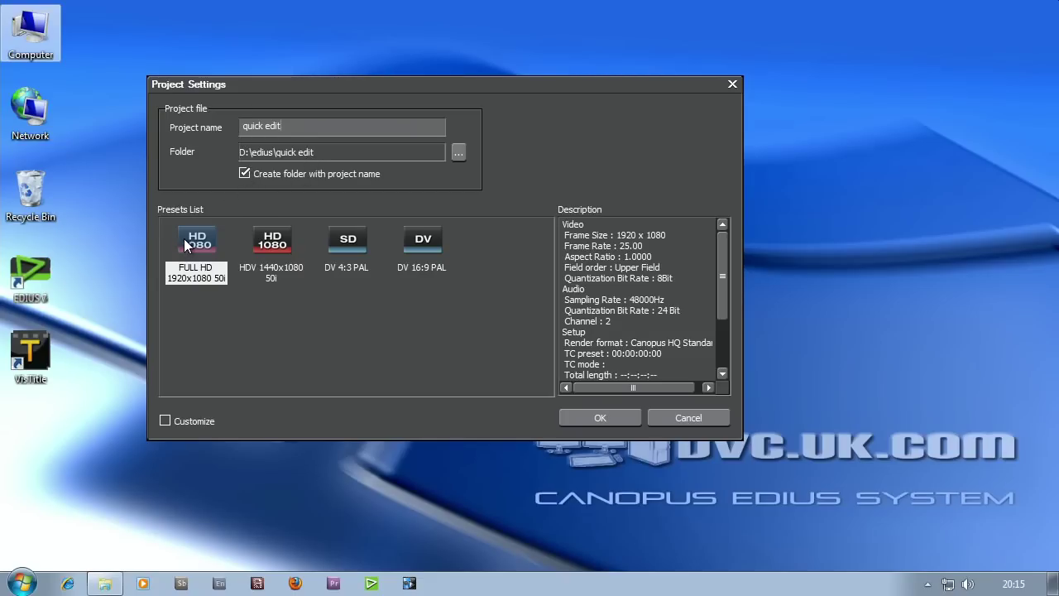
# Step: Create the quick edit project and widen the player monitor by dragging the splitter right
pyautogui.click(598, 417)
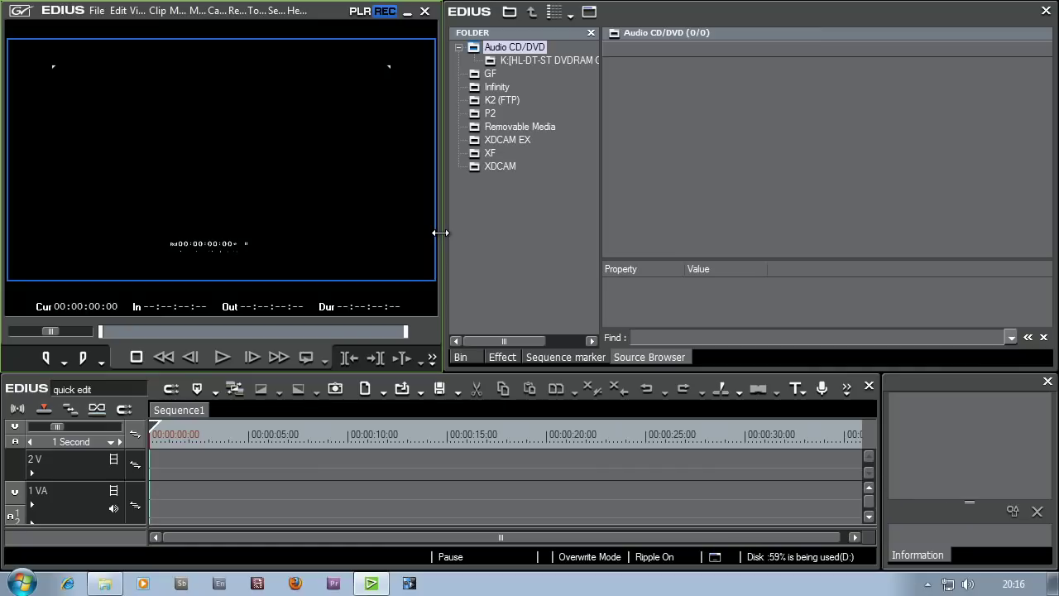
pyautogui.moveTo(439, 232); pyautogui.dragTo(539, 236)
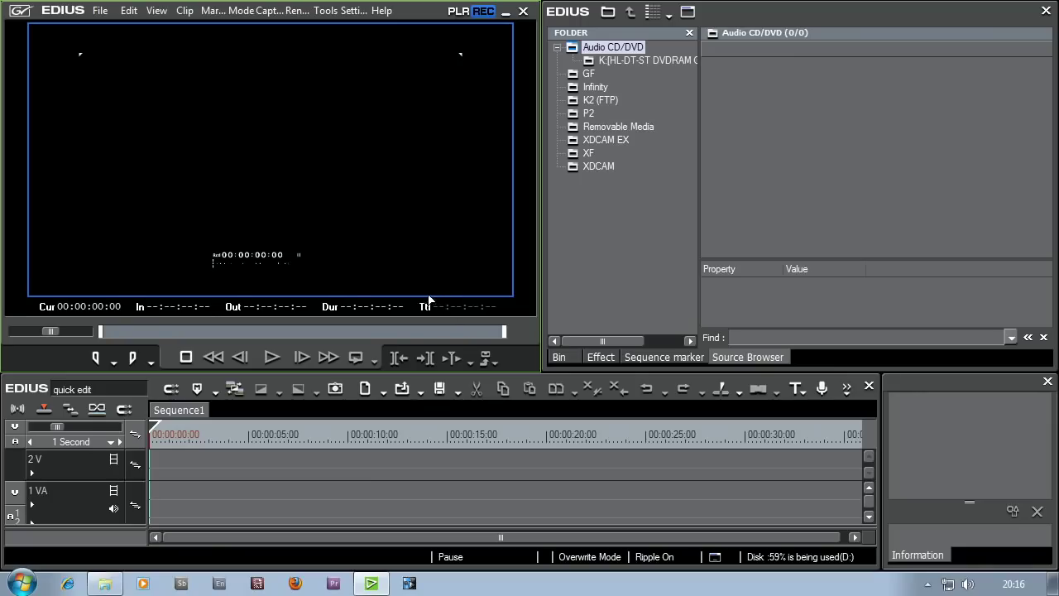
# Step: Switch the window layout to View > Window Layout > Normal
pyautogui.click(157, 11)
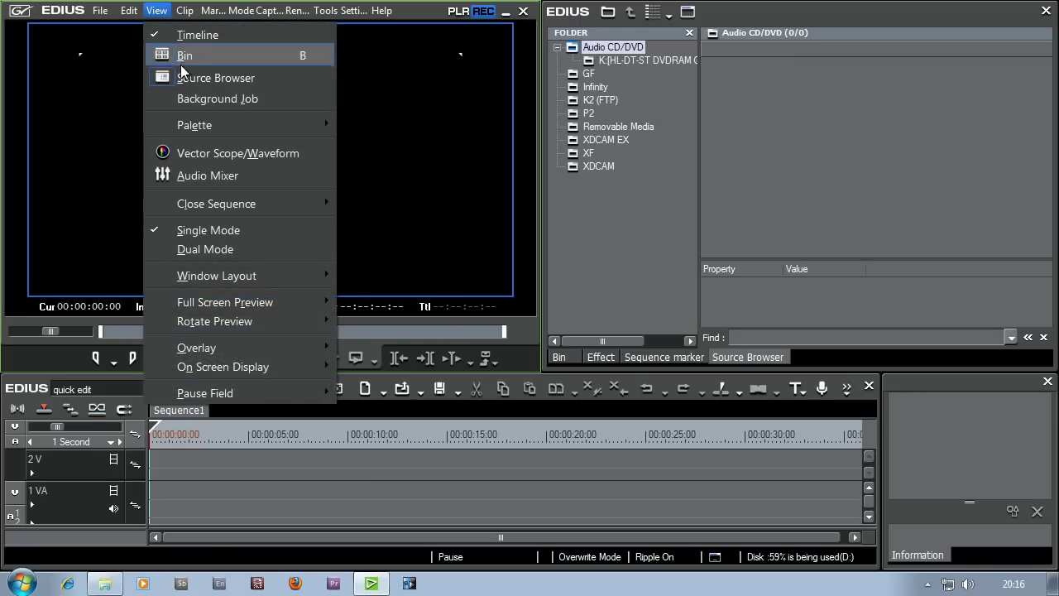
pyautogui.moveTo(245, 283)
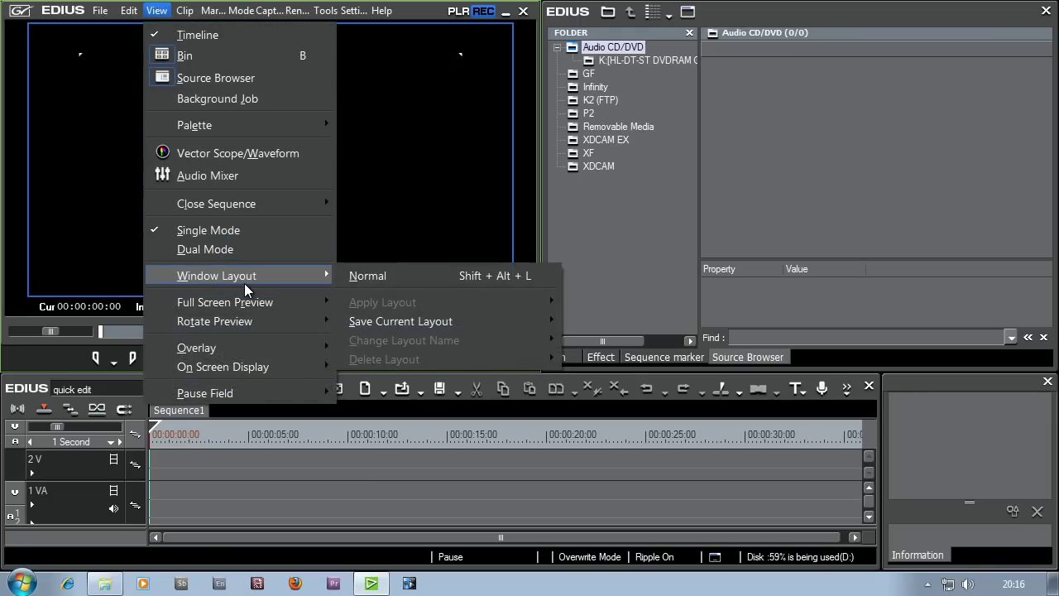
pyautogui.click(368, 276)
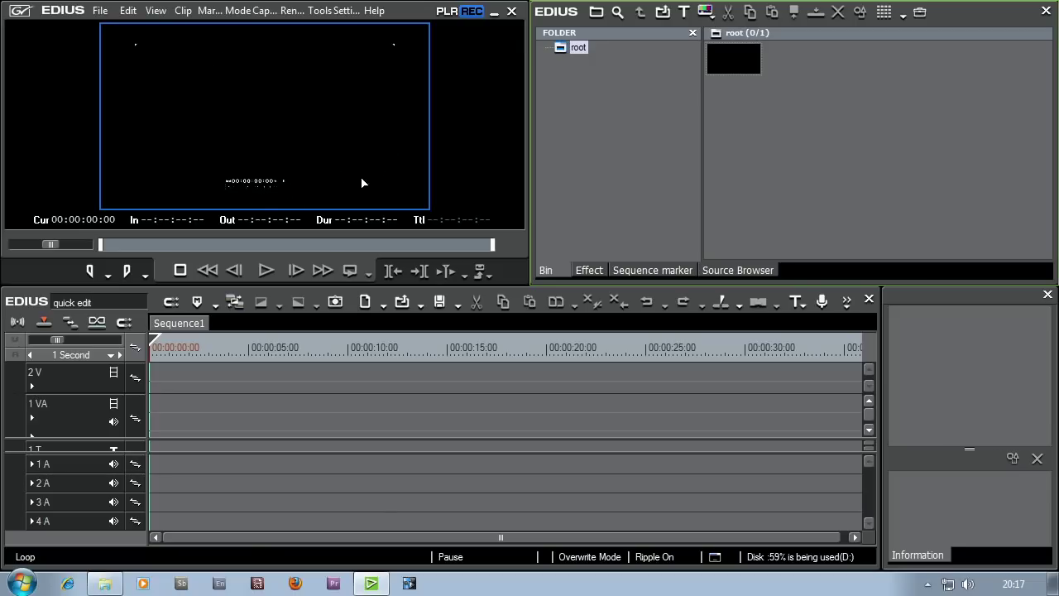
# Step: Set the monitor to player (PLR), try Dual Mode, then return to Single Mode
pyautogui.click(446, 11)
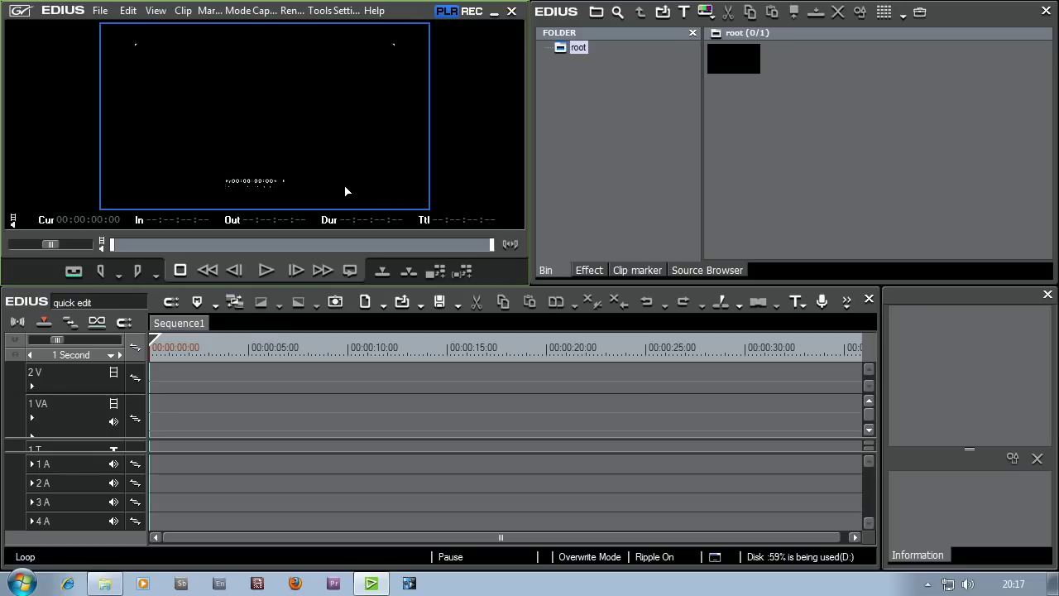
pyautogui.click(155, 12)
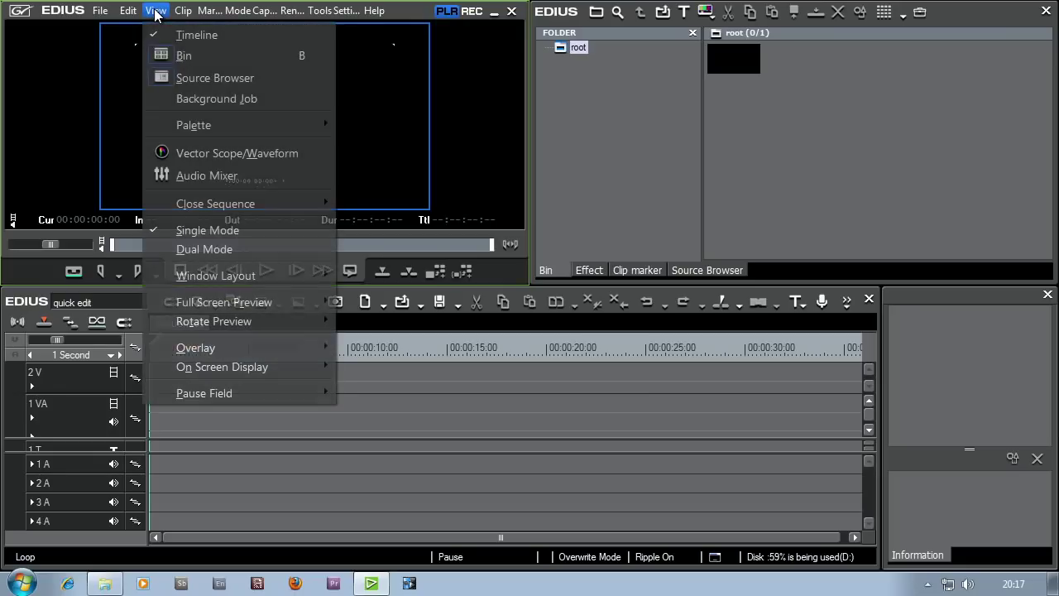
pyautogui.click(173, 247)
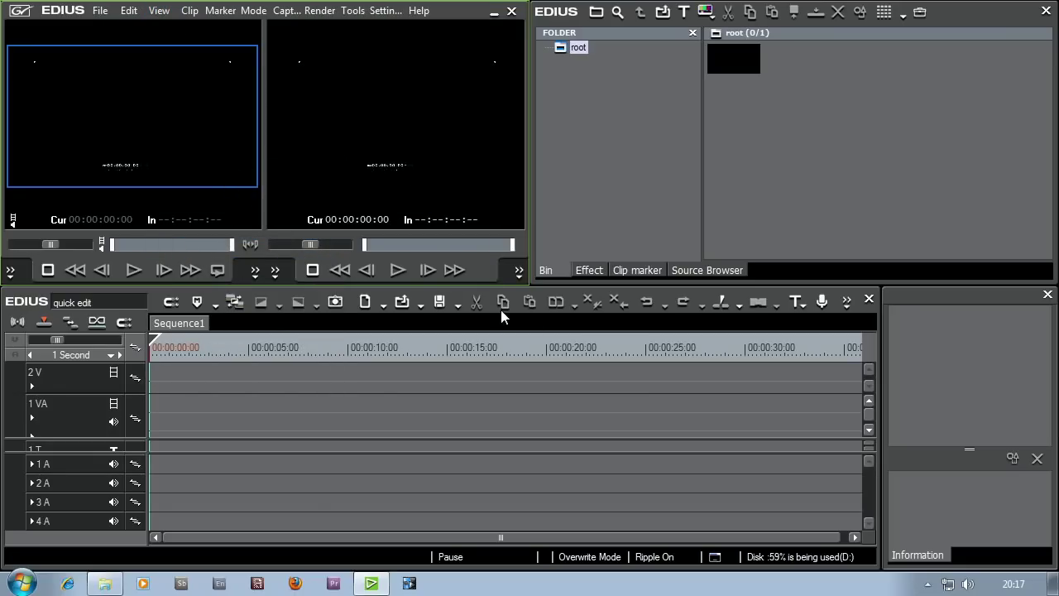
pyautogui.click(166, 11)
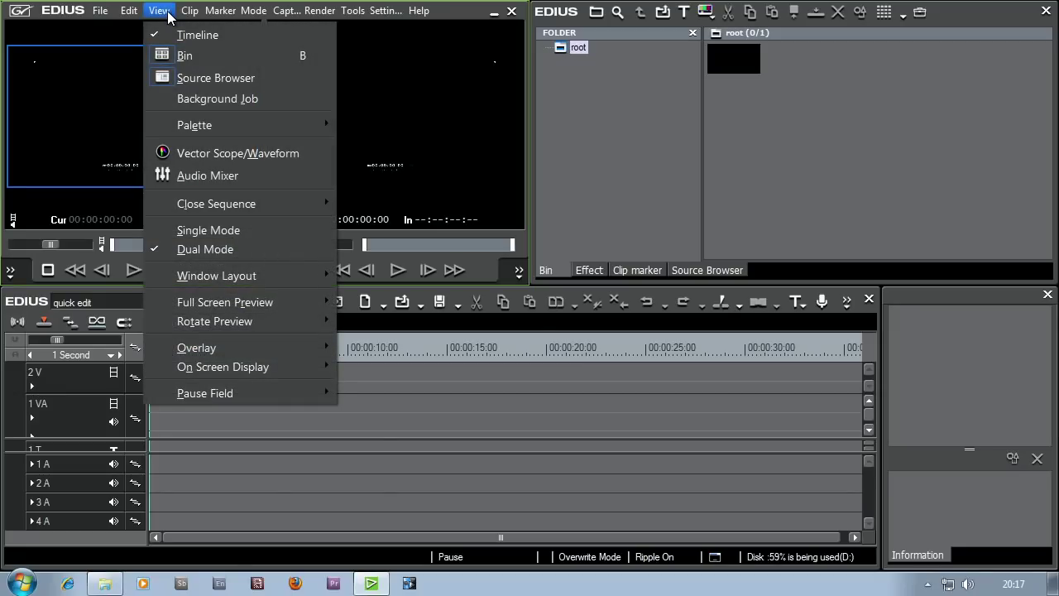
pyautogui.click(199, 228)
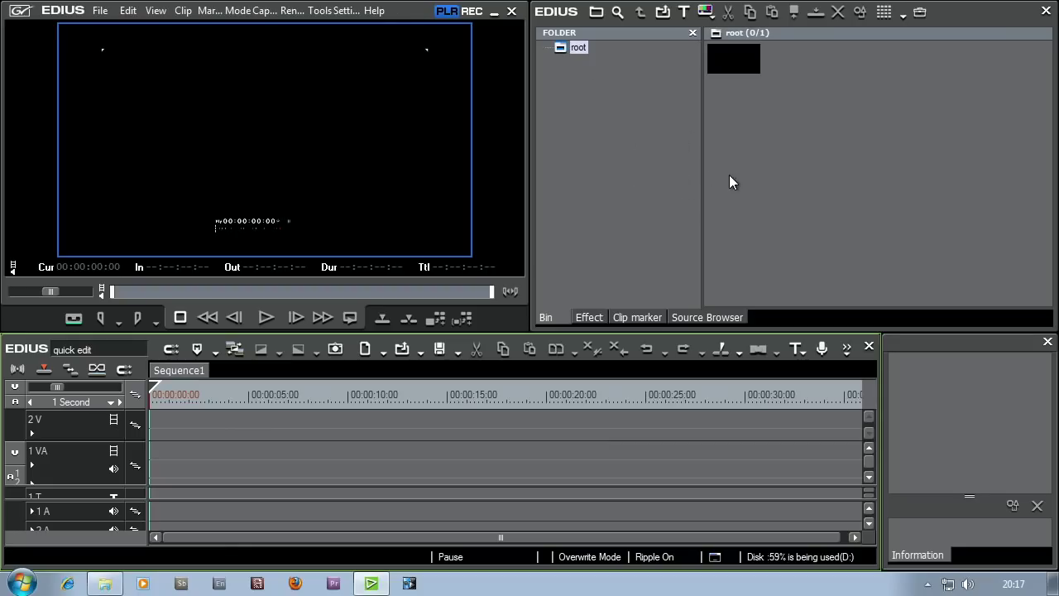
# Step: Cycle through the Effect, Clip Marker and information panels, ending on the Source Browser
pyautogui.click(595, 317)
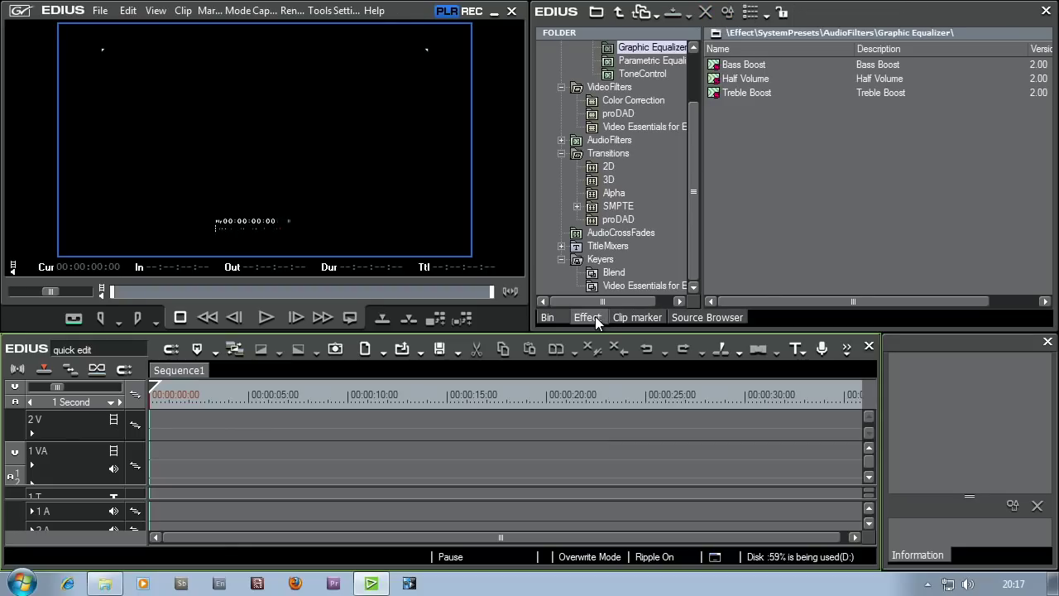
pyautogui.click(639, 317)
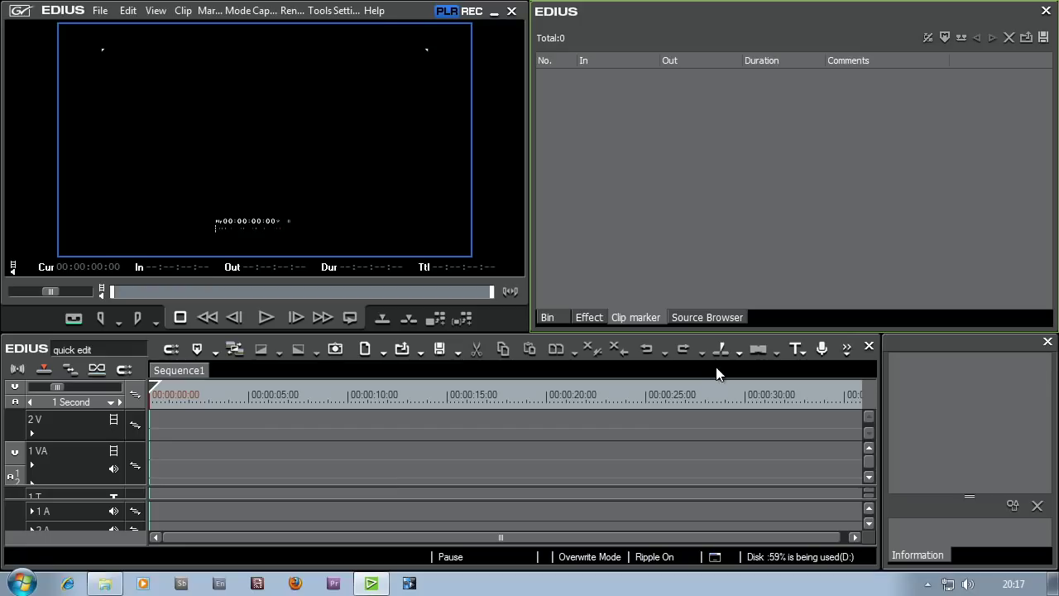
pyautogui.click(936, 556)
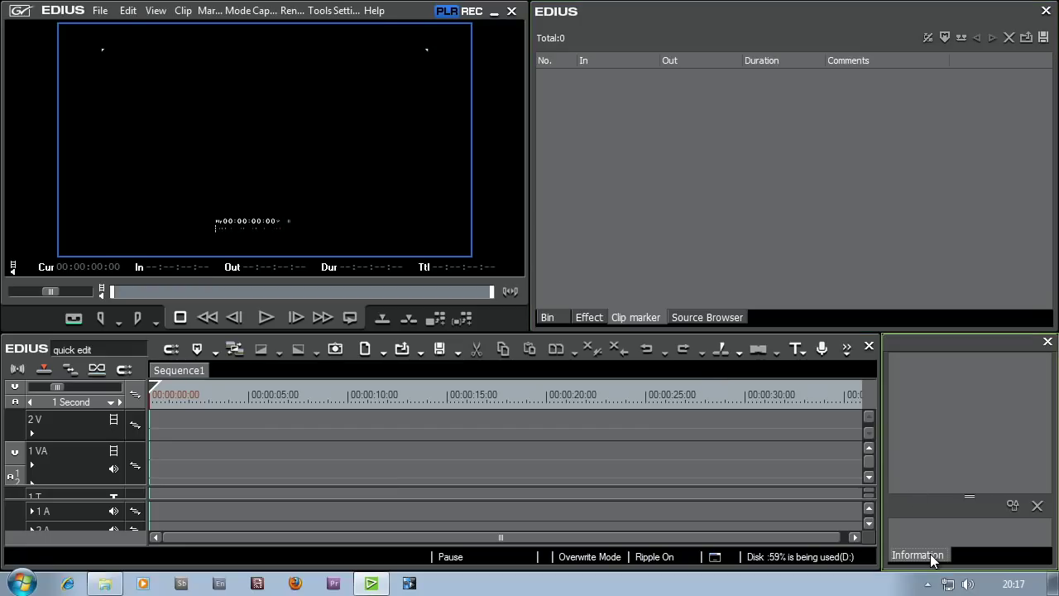
pyautogui.click(708, 317)
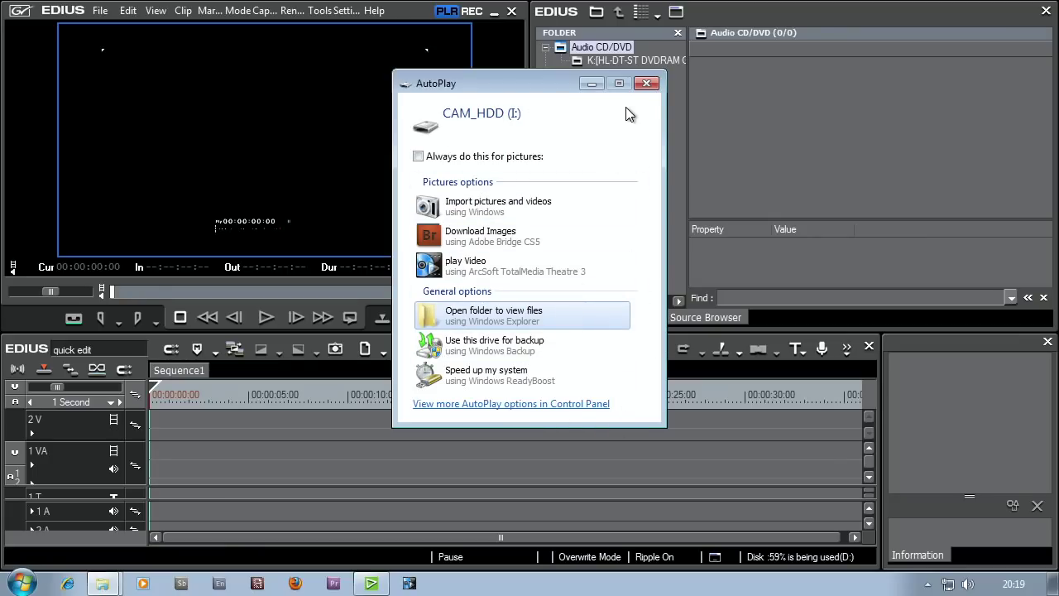
# Step: Dismiss AutoPlay and list the 210 clips in I:[CAM_HDD]'s AVCHD folder in the Source Browser
pyautogui.click(646, 84)
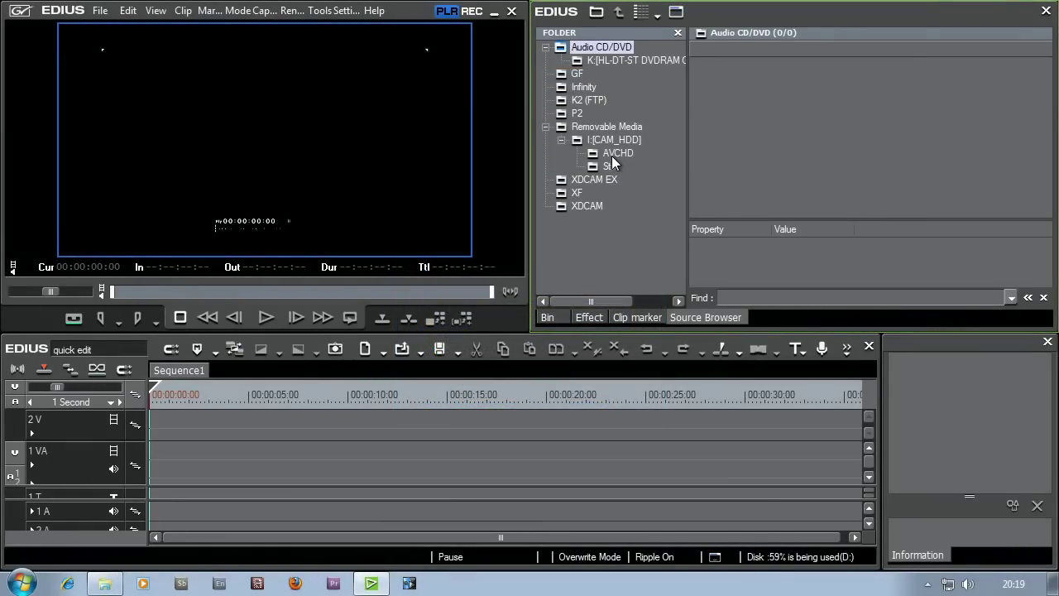
pyautogui.click(612, 156)
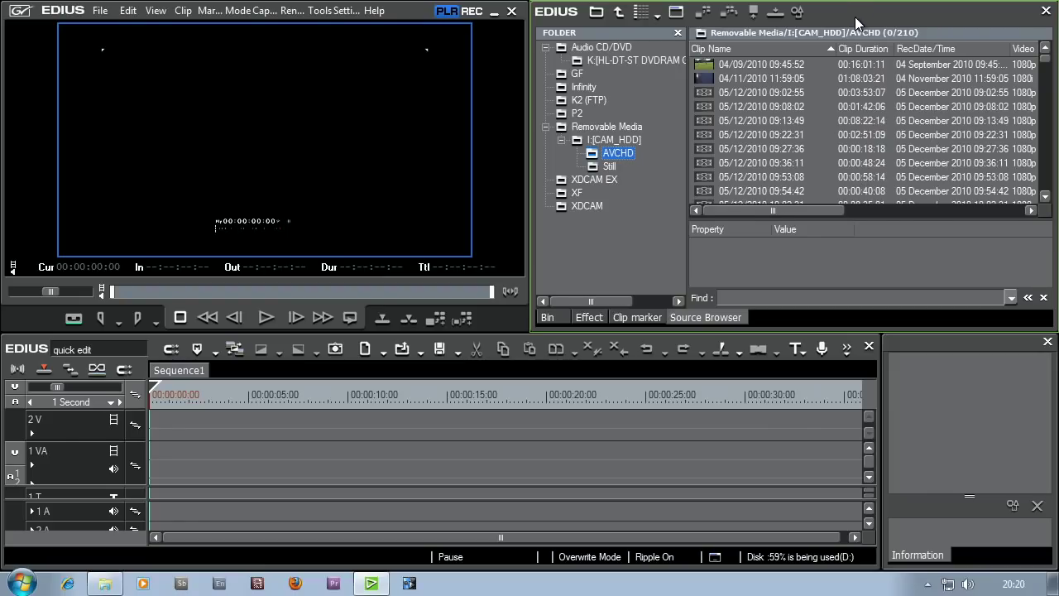
pyautogui.moveTo(855, 23); pyautogui.dragTo(856, 32)
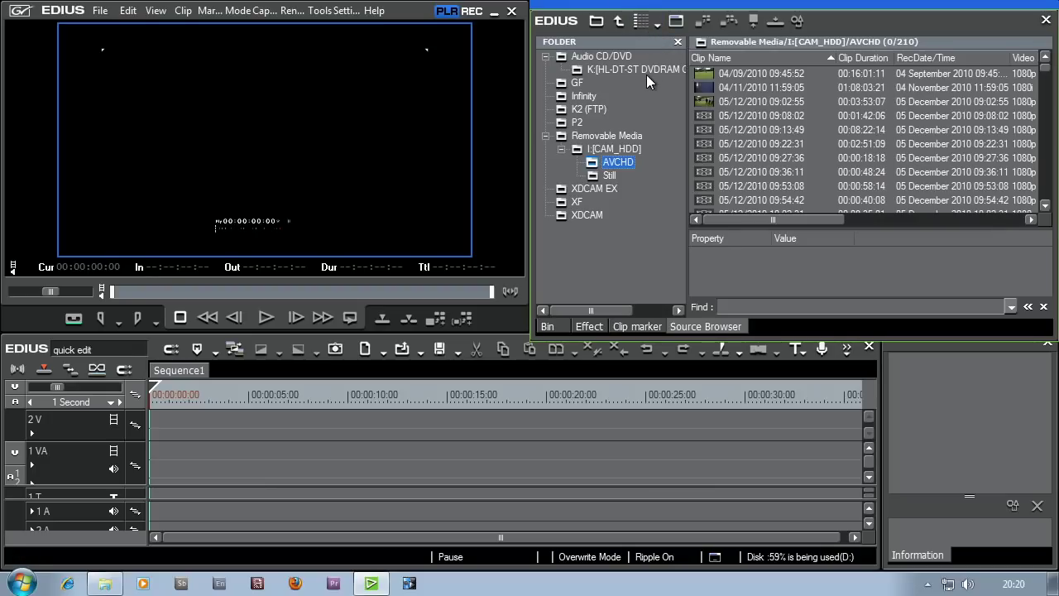
pyautogui.click(640, 22)
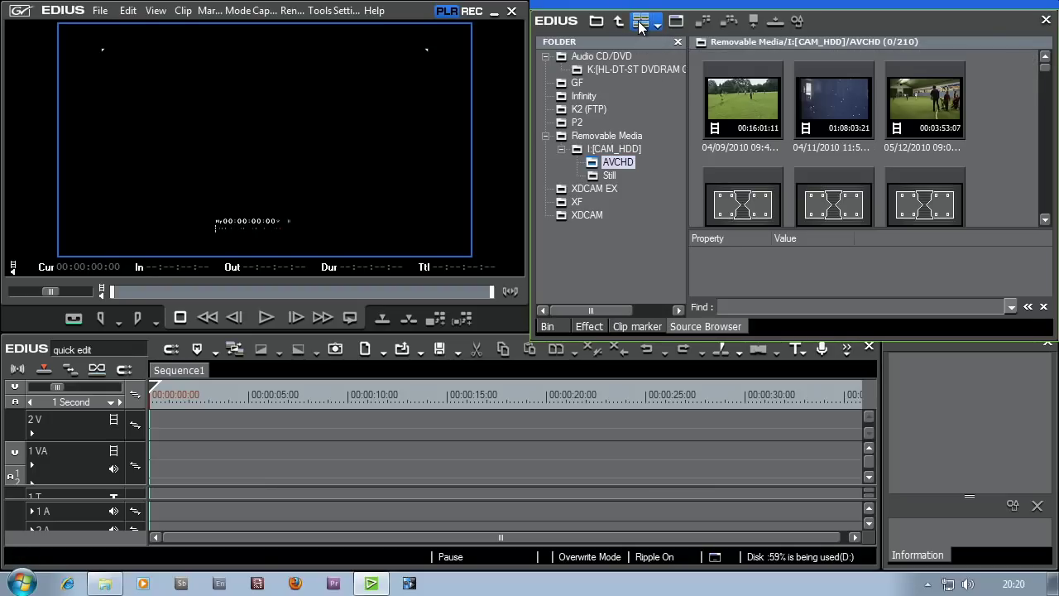
pyautogui.click(641, 22)
pyautogui.click(641, 23)
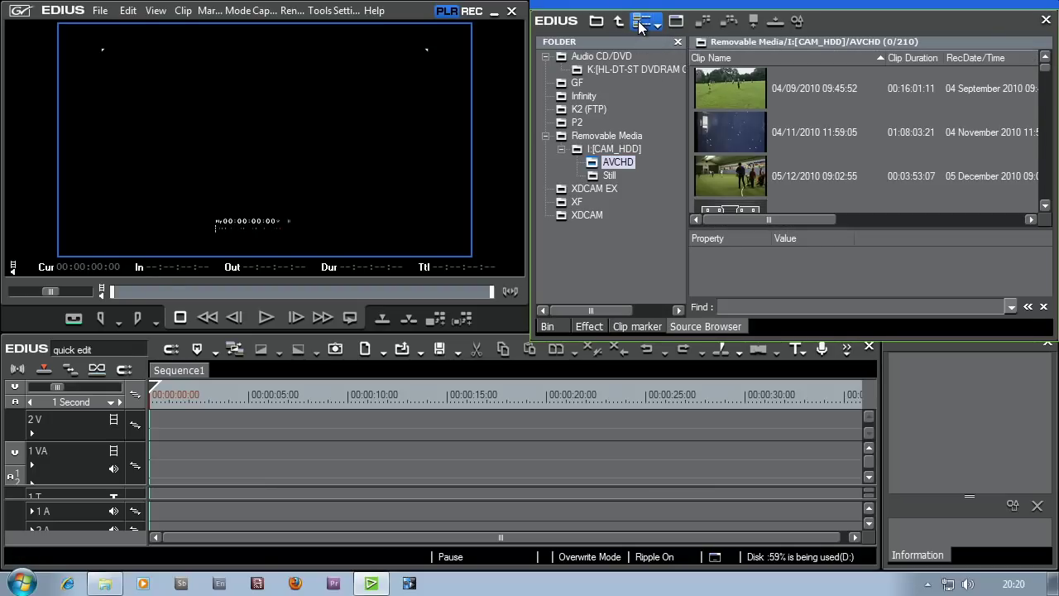
pyautogui.click(641, 22)
pyautogui.click(640, 22)
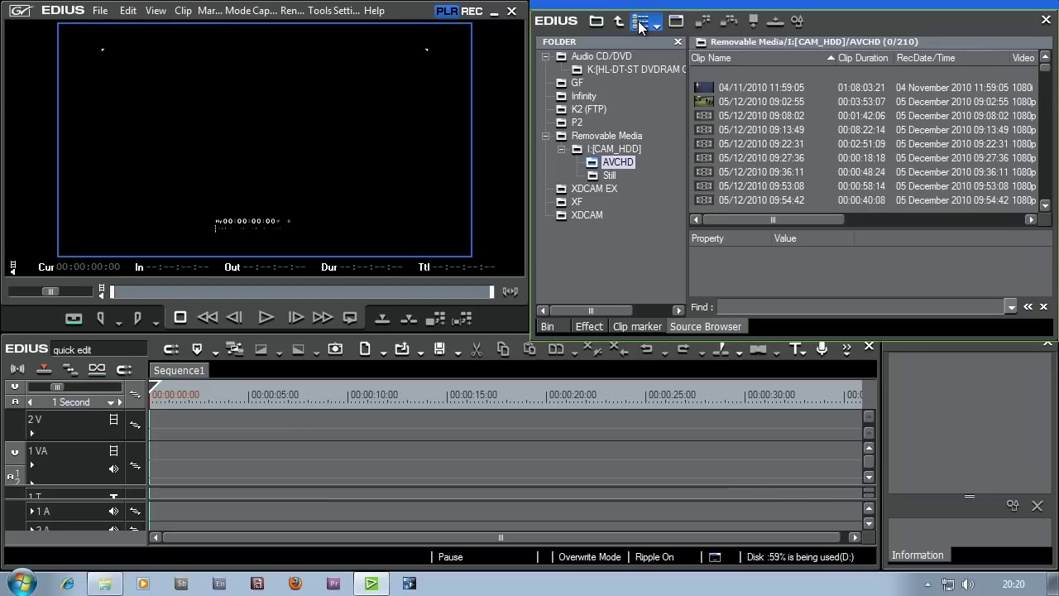
pyautogui.click(640, 22)
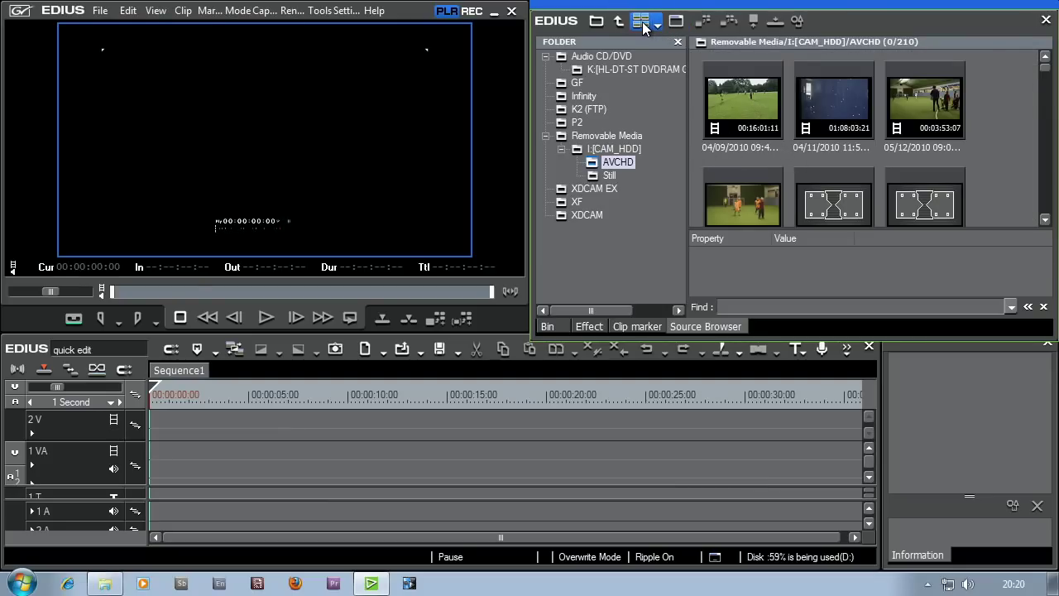
pyautogui.click(641, 22)
pyautogui.click(640, 23)
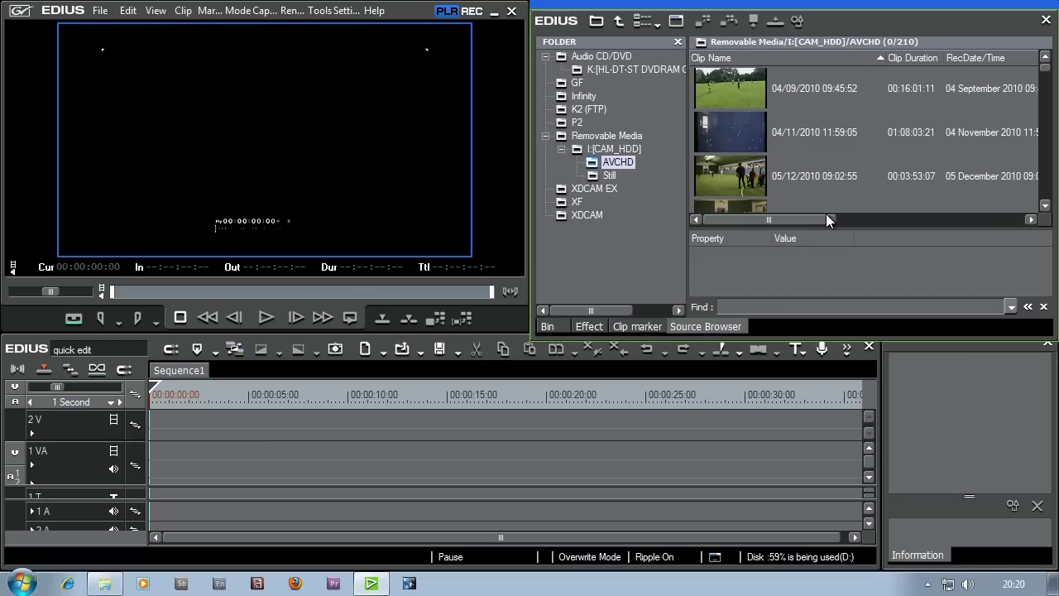
pyautogui.moveTo(826, 217); pyautogui.dragTo(831, 237)
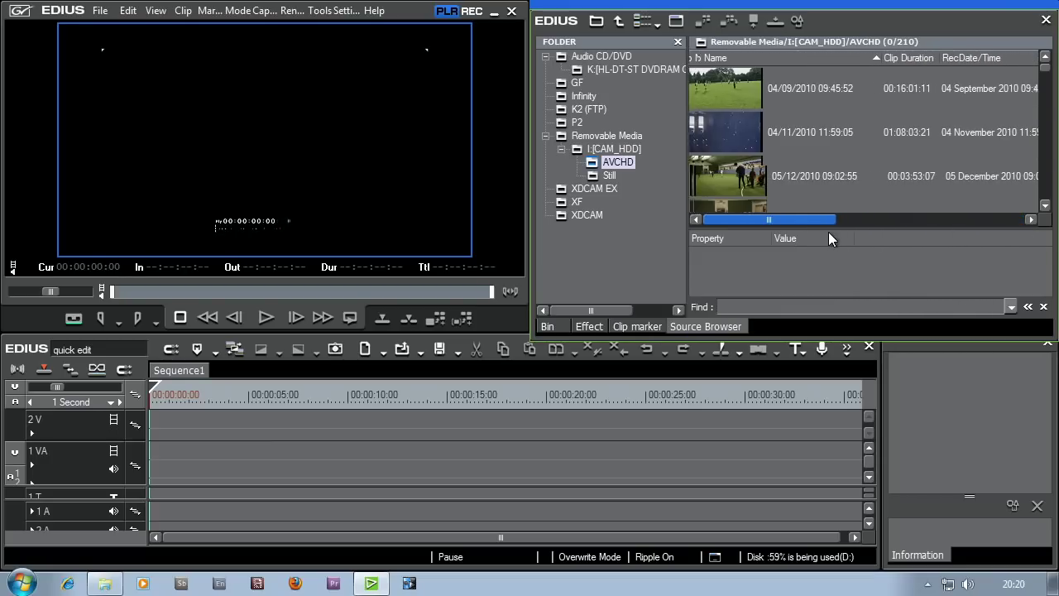
pyautogui.click(642, 22)
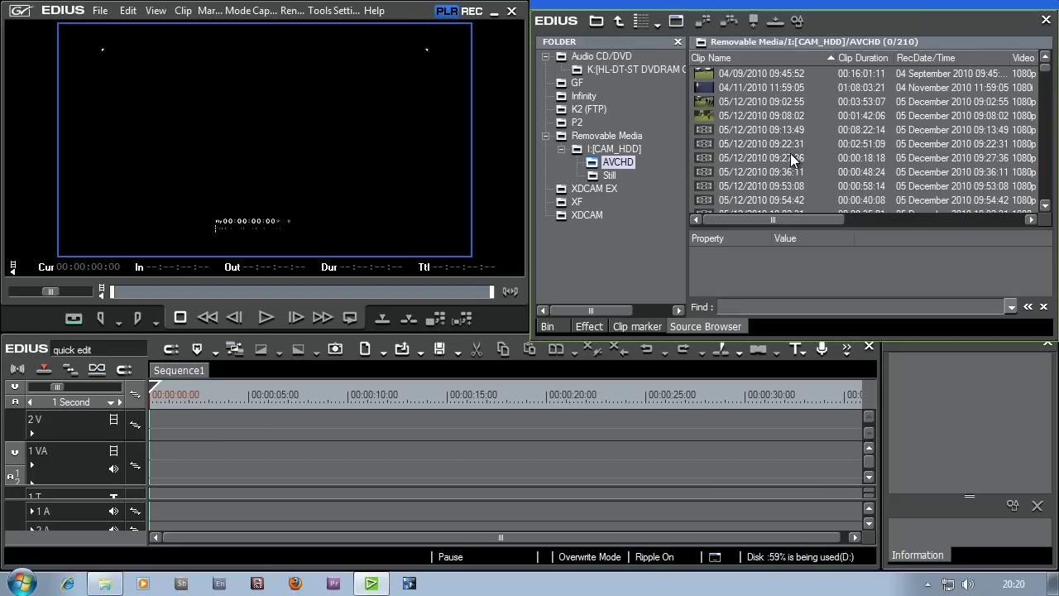
pyautogui.moveTo(786, 220); pyautogui.dragTo(840, 221)
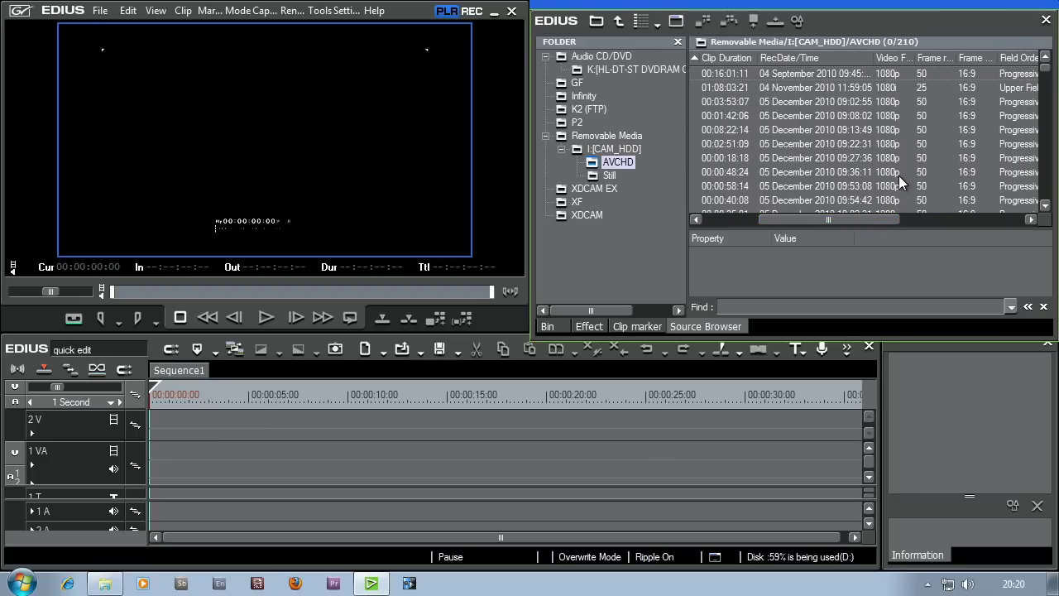
pyautogui.moveTo(873, 219); pyautogui.dragTo(968, 225)
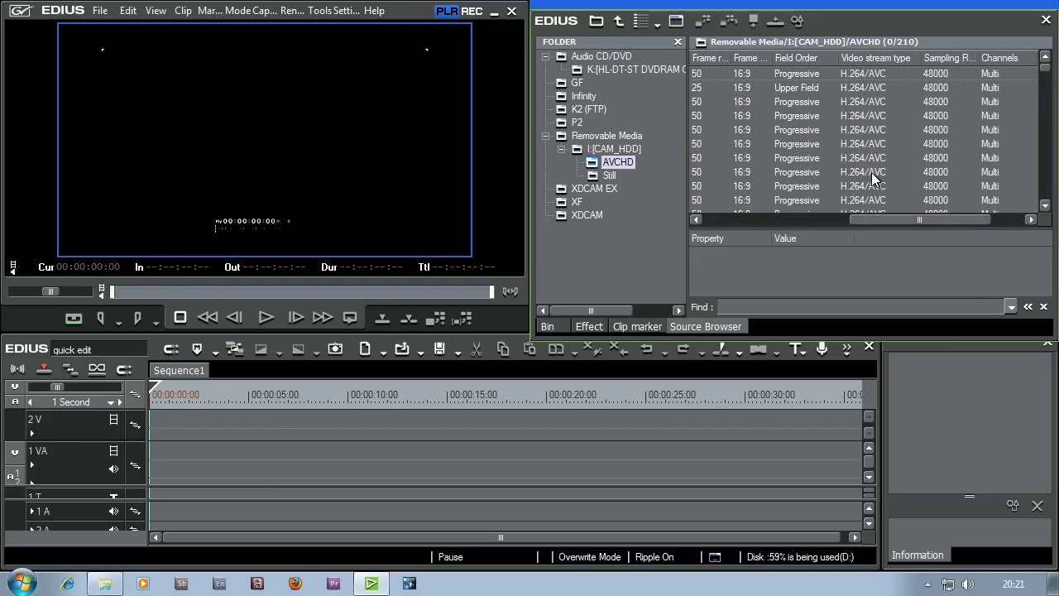
pyautogui.moveTo(942, 219); pyautogui.dragTo(782, 217)
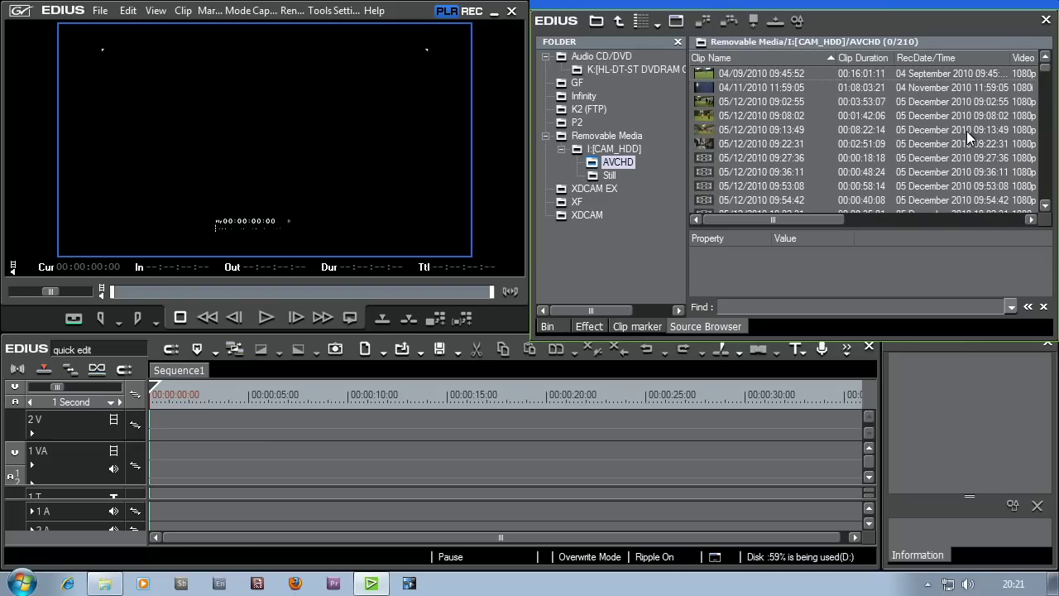
pyautogui.moveTo(1044, 70); pyautogui.dragTo(1041, 106)
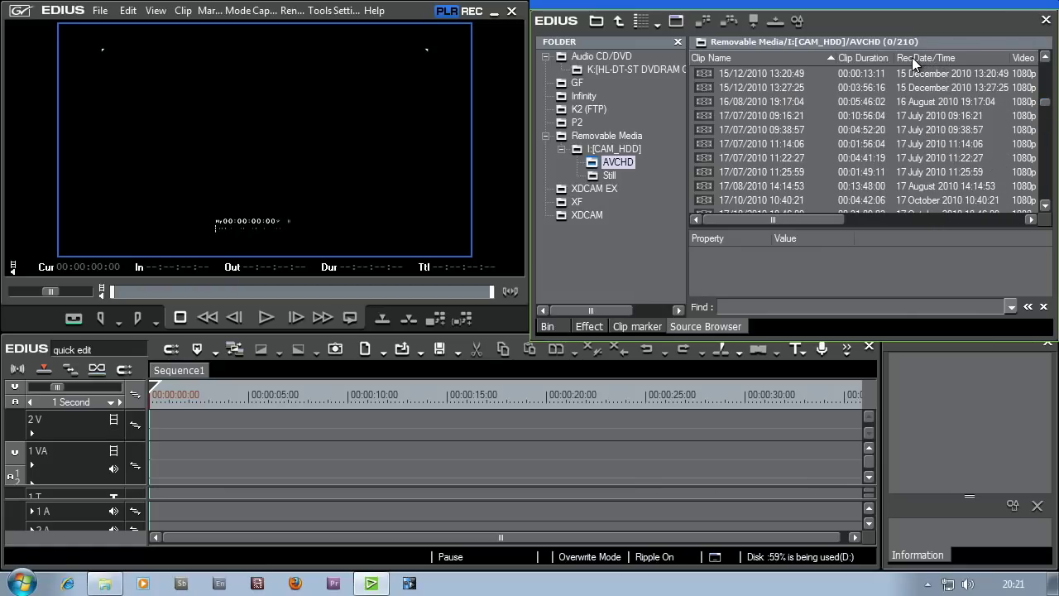
# Step: Sort the camera clips by RecDate/Time and scroll to the 30/06/2010 clips
pyautogui.click(959, 59)
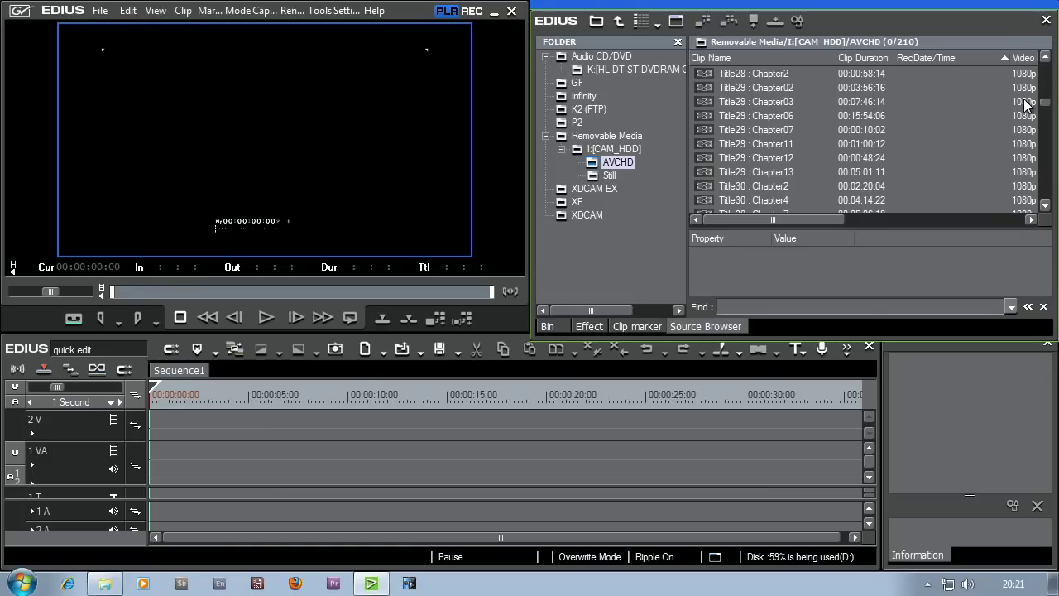
pyautogui.moveTo(1043, 102); pyautogui.dragTo(1044, 133)
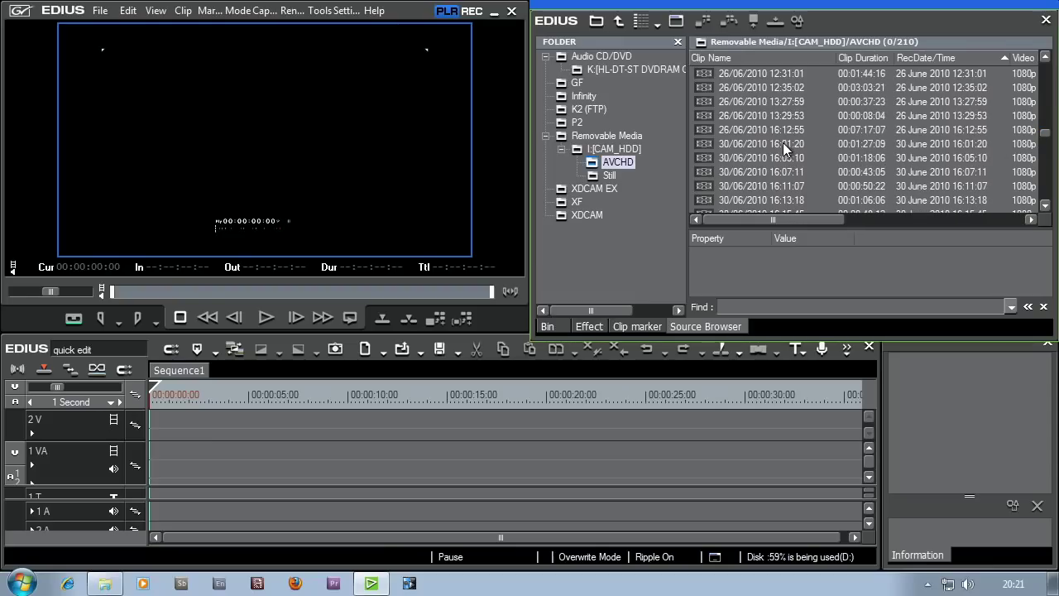
pyautogui.click(728, 144)
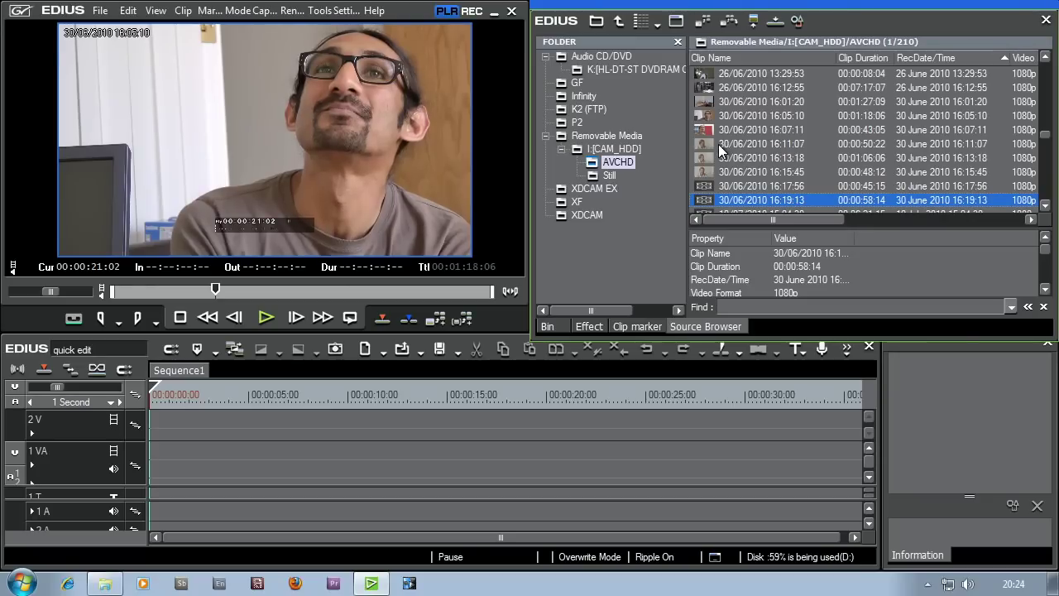
# Step: Play and stop the 16:07:11 clip in the player, then select the 16:01:20 clip
pyautogui.click(699, 130)
pyautogui.click(265, 318)
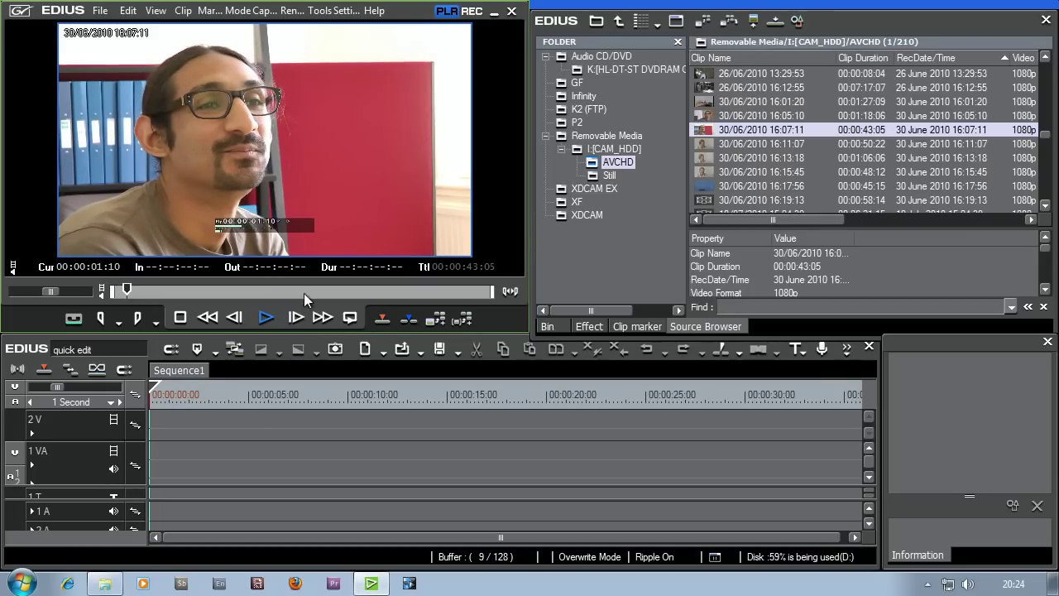
pyautogui.press('space')
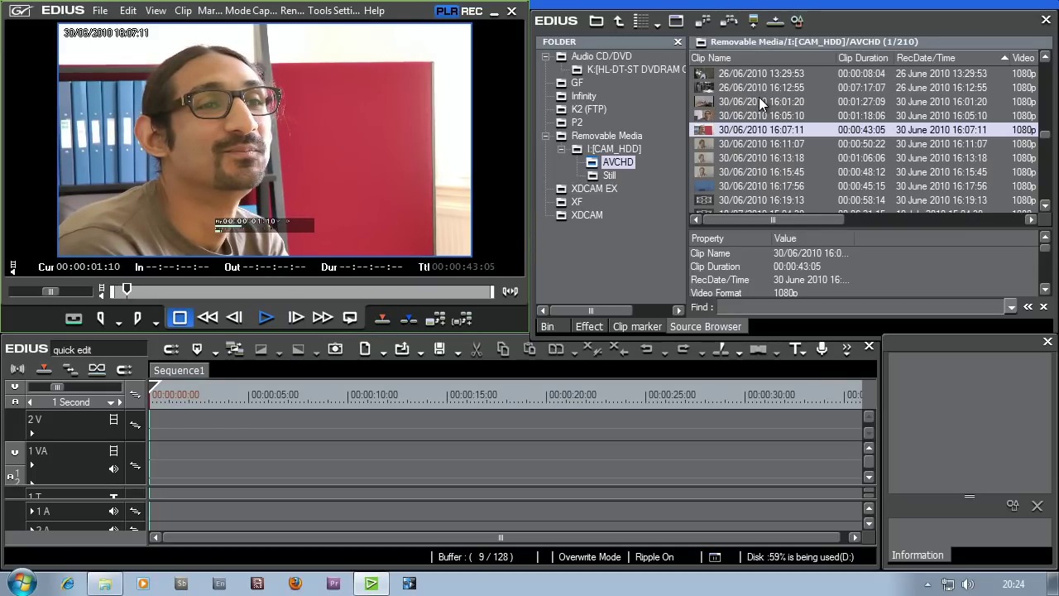
pyautogui.click(760, 101)
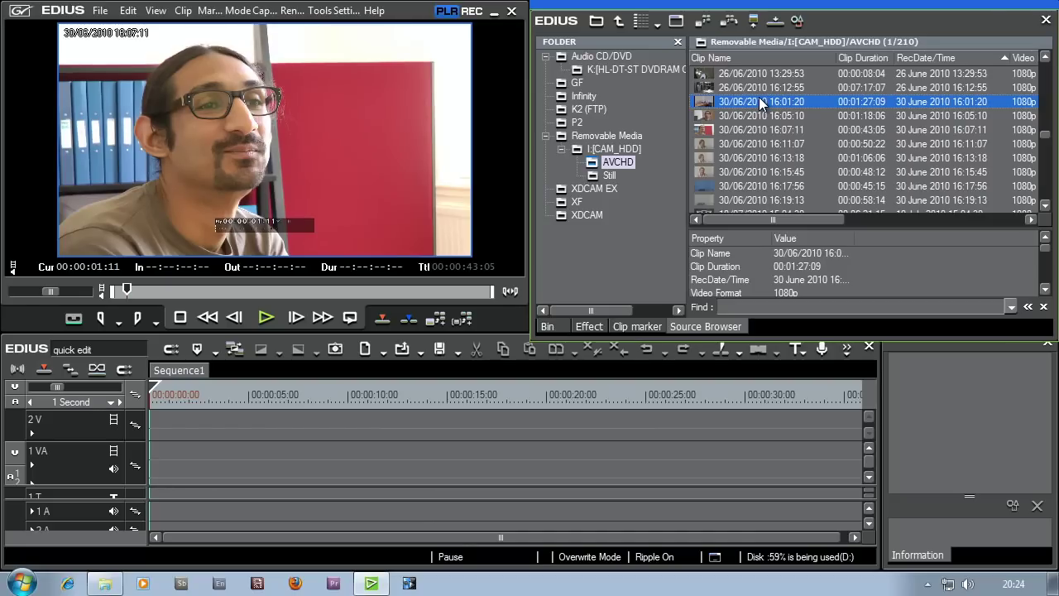
# Step: Select all eight 30 June clips, 16:01:20 to 16:19:13, and choose Add and Transfer to Bin
pyautogui.keyDown('shift'); pyautogui.click(702, 200); pyautogui.keyUp('shift')
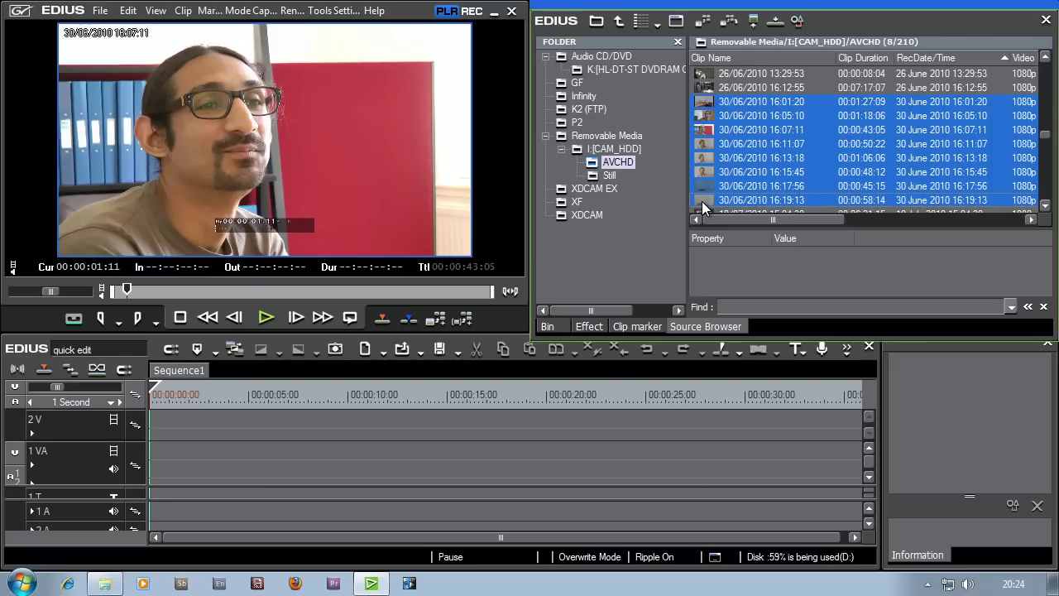
pyautogui.rightClick(702, 201)
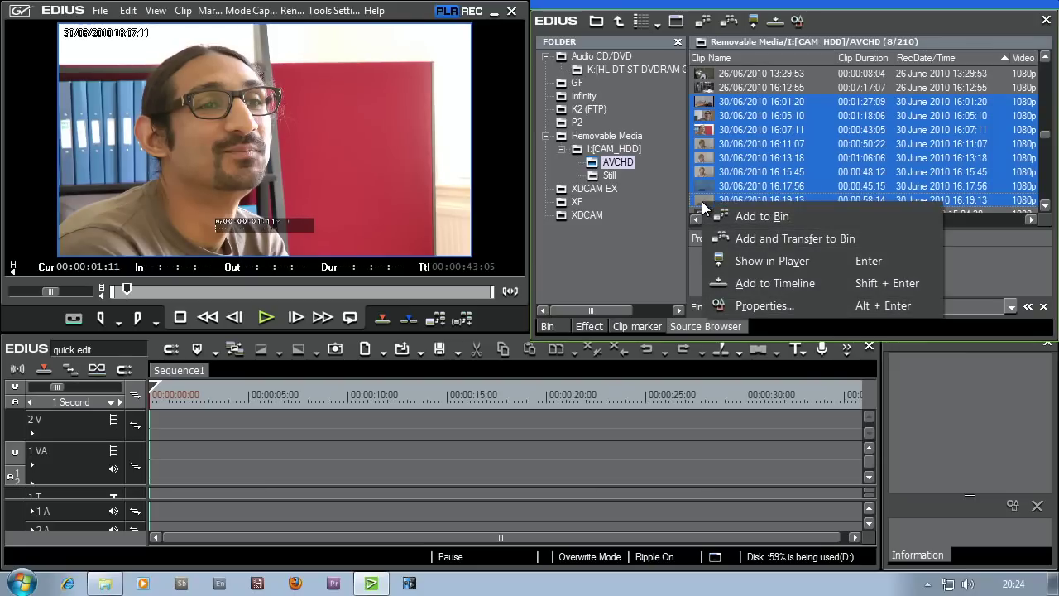
pyautogui.click(728, 238)
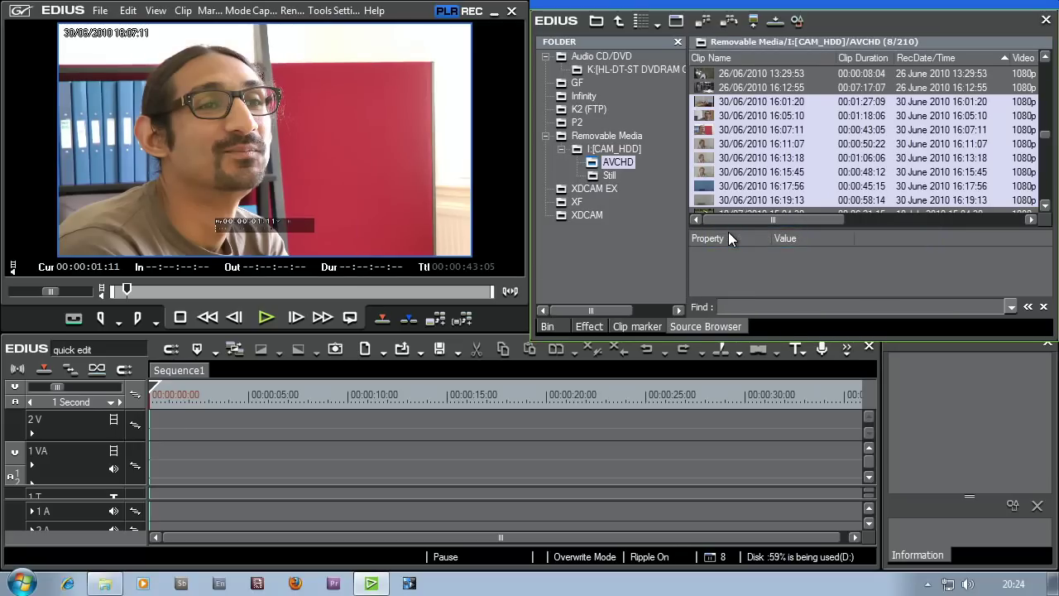
# Step: Confirm the add-and-transfer and wait until all eight clips finish copying into the bin
pyautogui.click(550, 326)
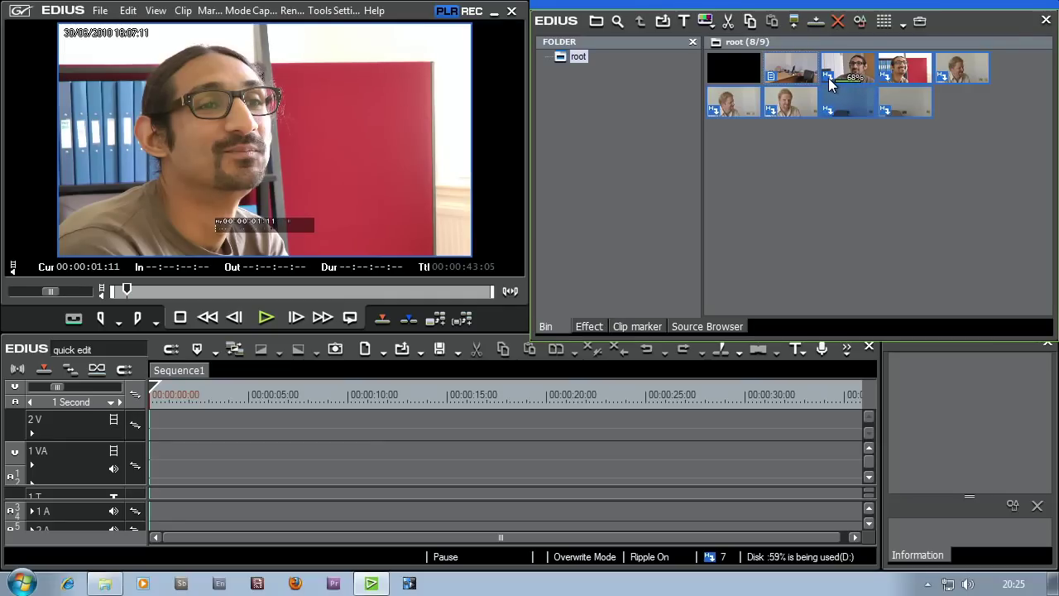
pyautogui.moveTo(831, 83)
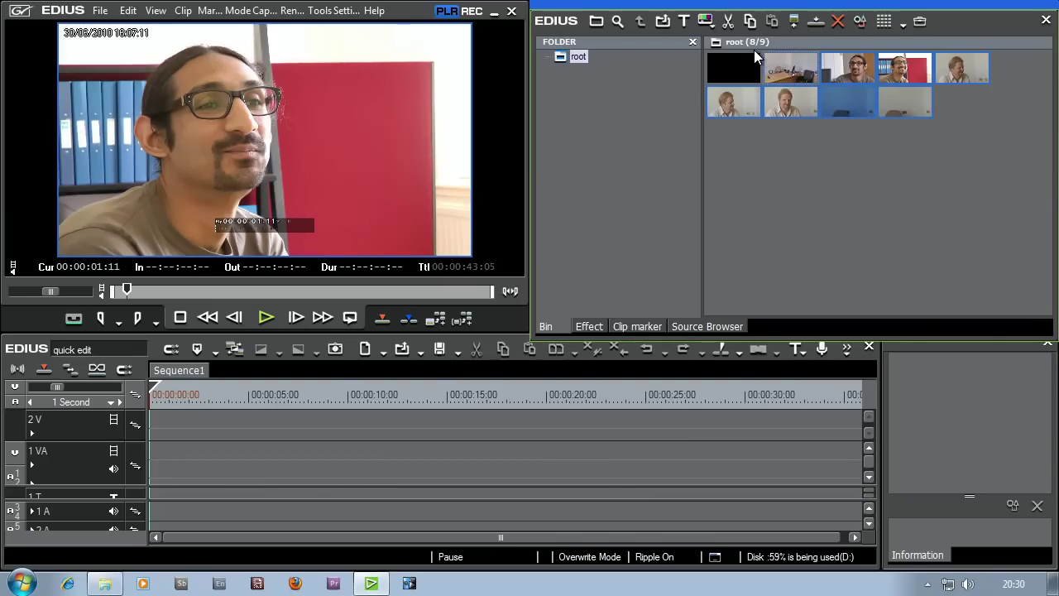
pyautogui.moveTo(756, 101)
# Step: Browse the camera drive's AVCHD clips with the 30 June ones selected, then bring Windows Explorer forward
pyautogui.click(735, 327)
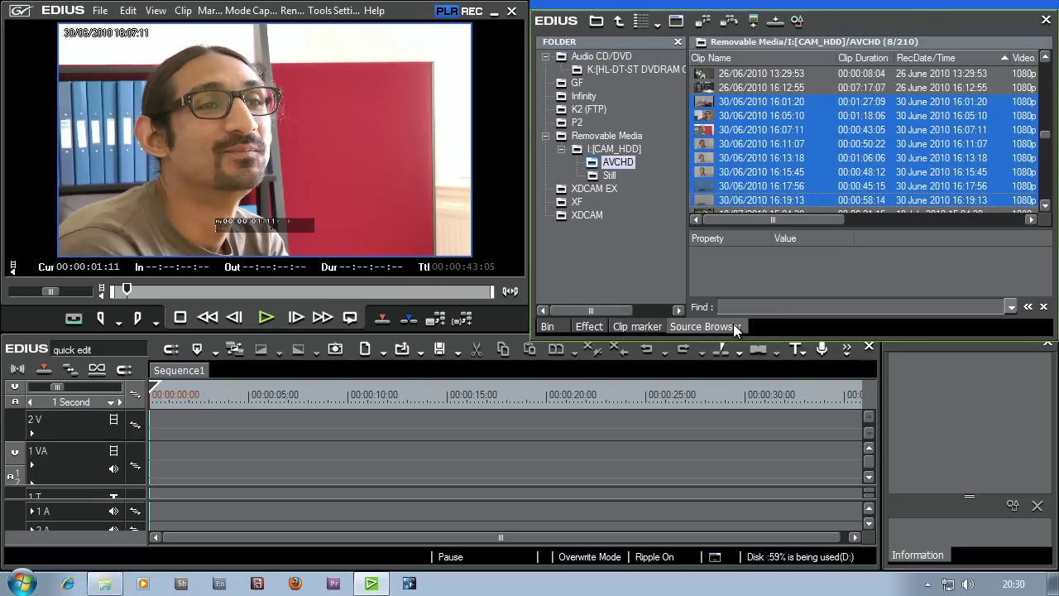
pyautogui.rightClick(704, 200)
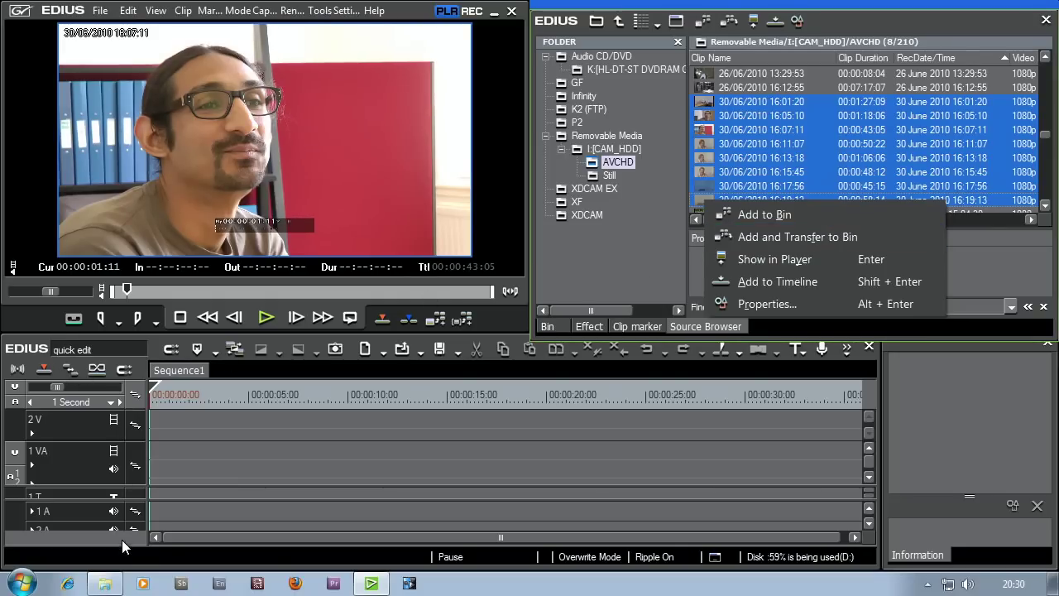
pyautogui.click(105, 583)
# Step: Open D:\edius\quick edit\Transferred to confirm the copied 30 June clips are there
pyautogui.doubleClick(523, 216)
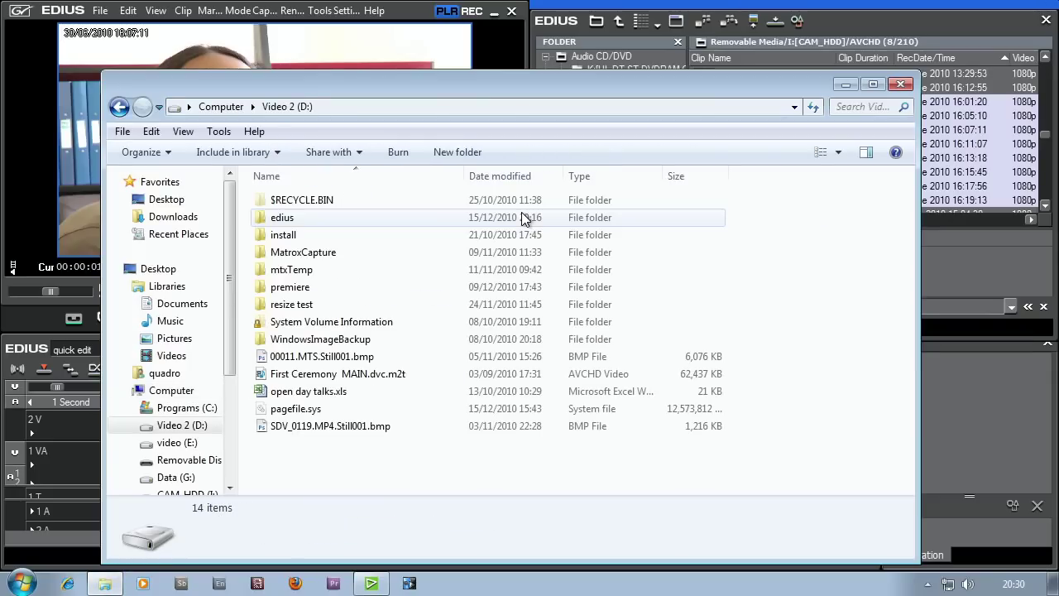
pyautogui.doubleClick(276, 218)
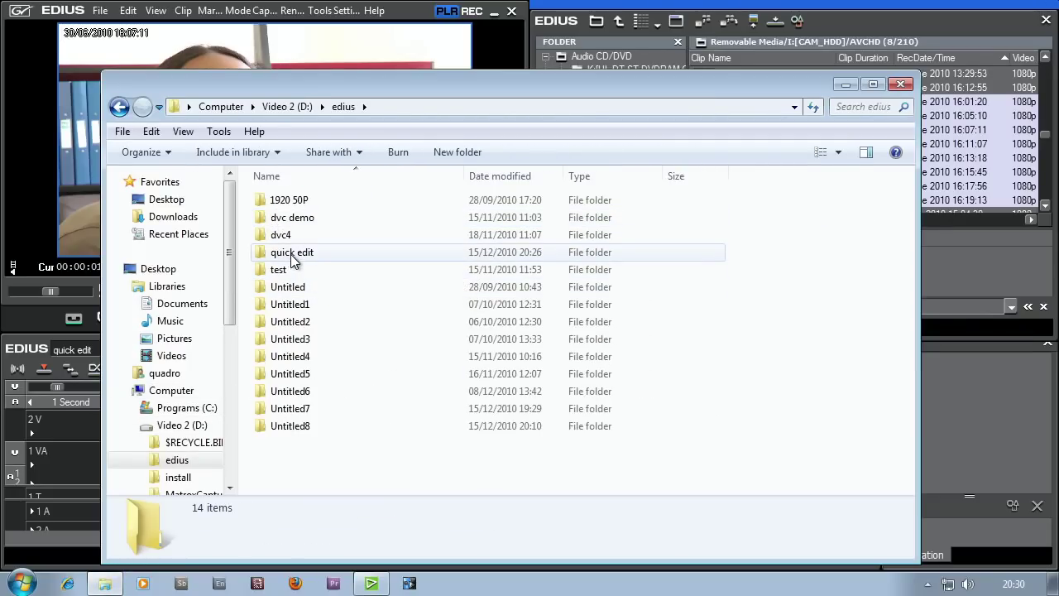
pyautogui.click(291, 256)
pyautogui.doubleClick(291, 253)
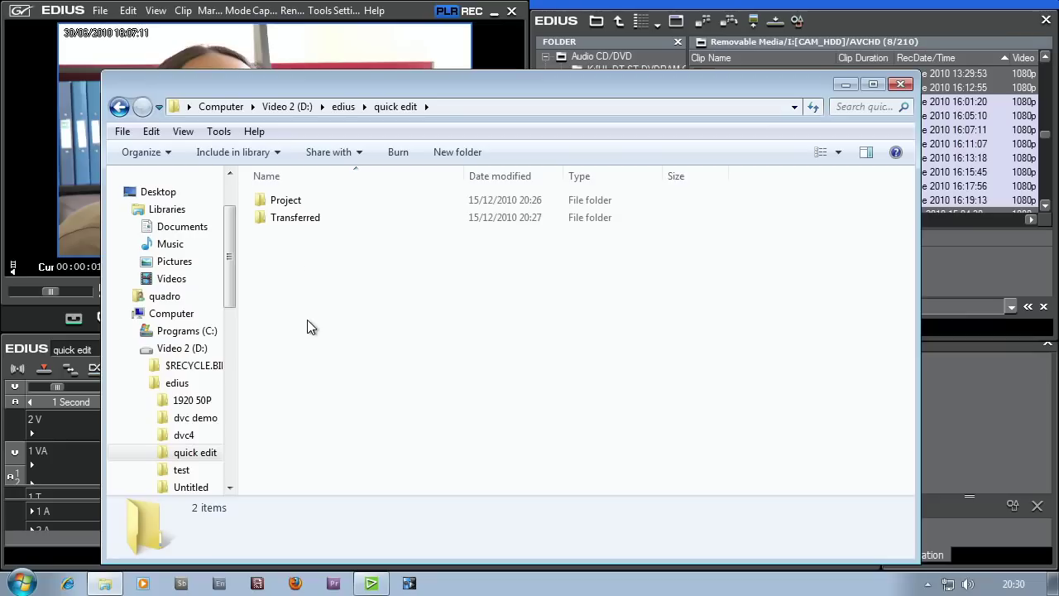
pyautogui.click(299, 224)
pyautogui.doubleClick(297, 220)
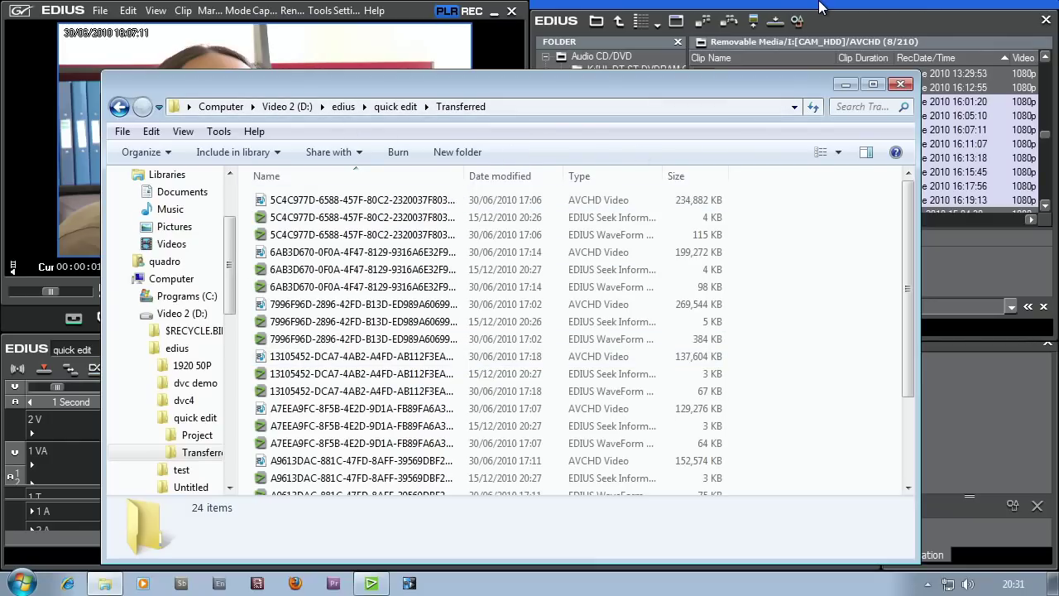
# Step: Minimise Explorer and EDIUS to clear the screen down to the desktop
pyautogui.click(853, 86)
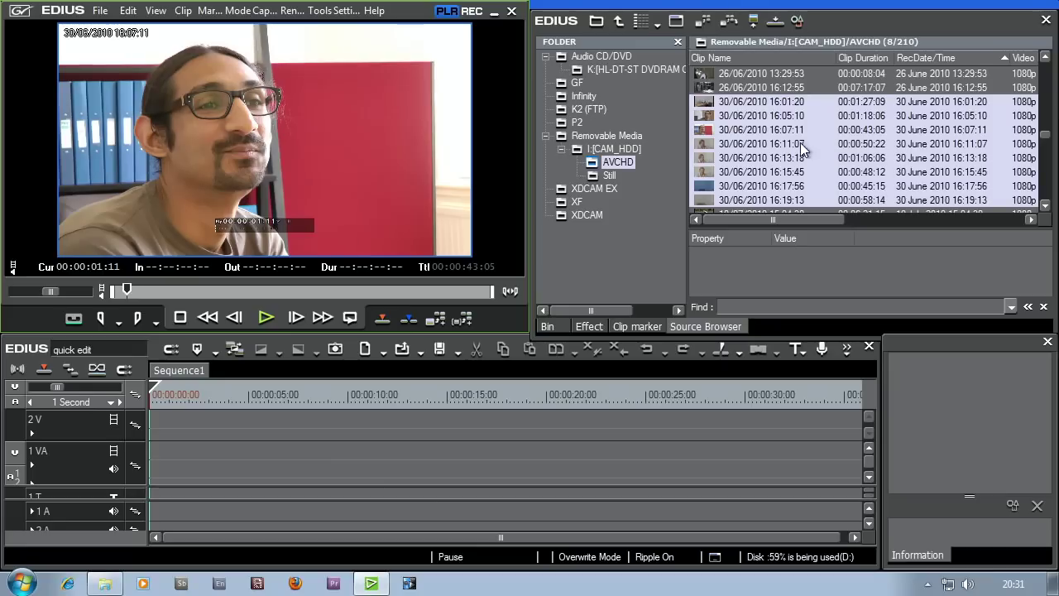
pyautogui.rightClick(741, 161)
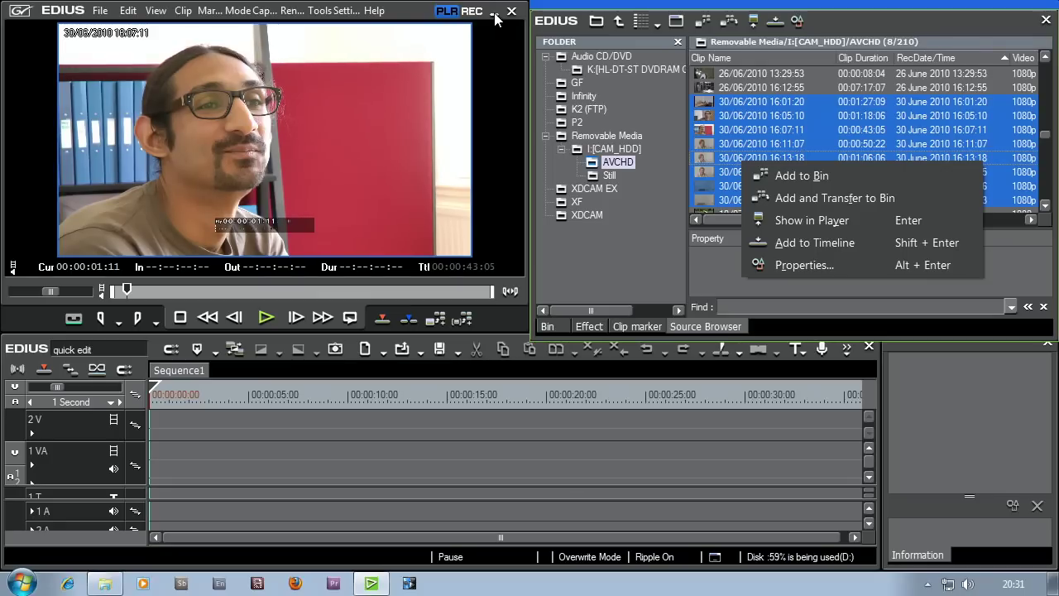
pyautogui.click(493, 13)
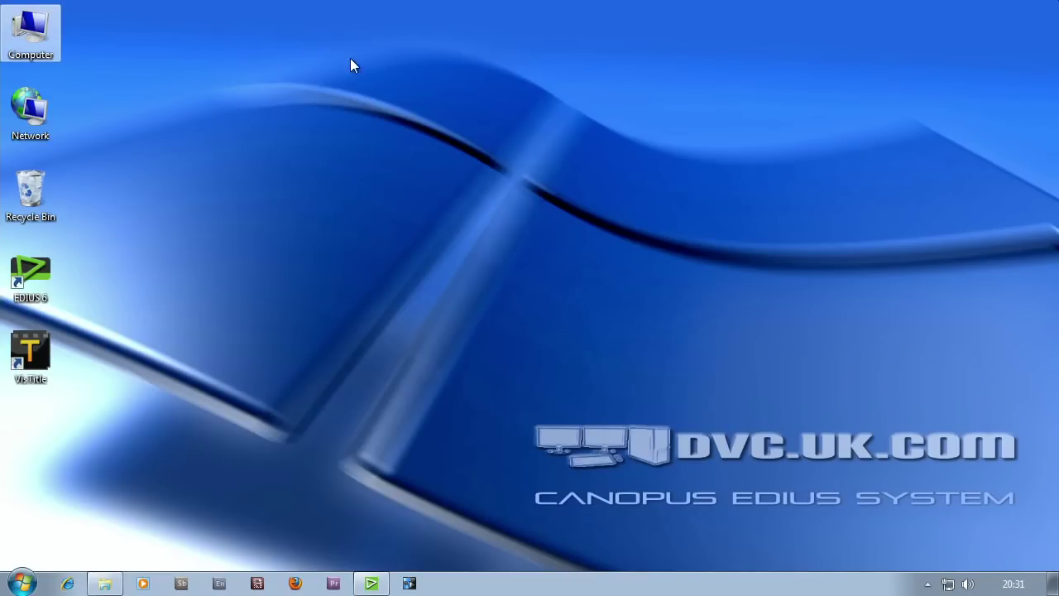
# Step: Eject the CAM_HDD (I:) camera drive from the Computer view until it disappears
pyautogui.doubleClick(33, 32)
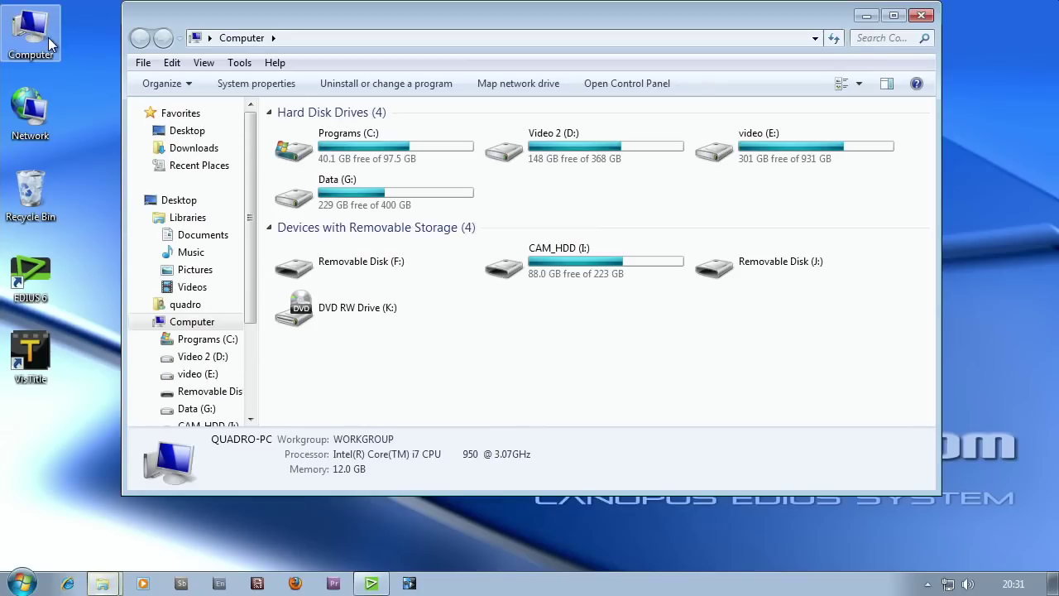
pyautogui.click(539, 252)
pyautogui.rightClick(539, 252)
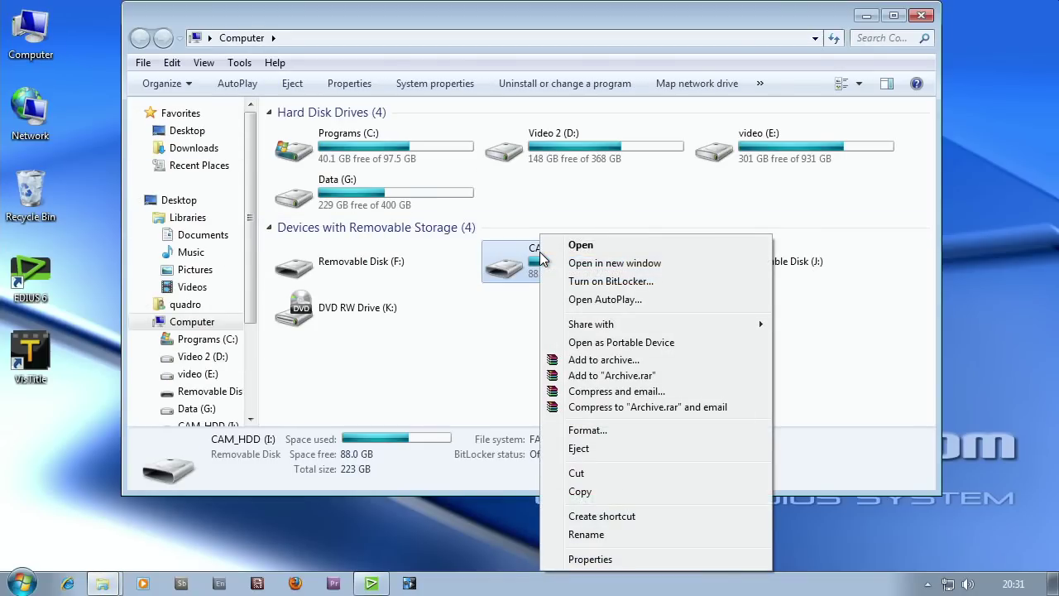
pyautogui.click(610, 446)
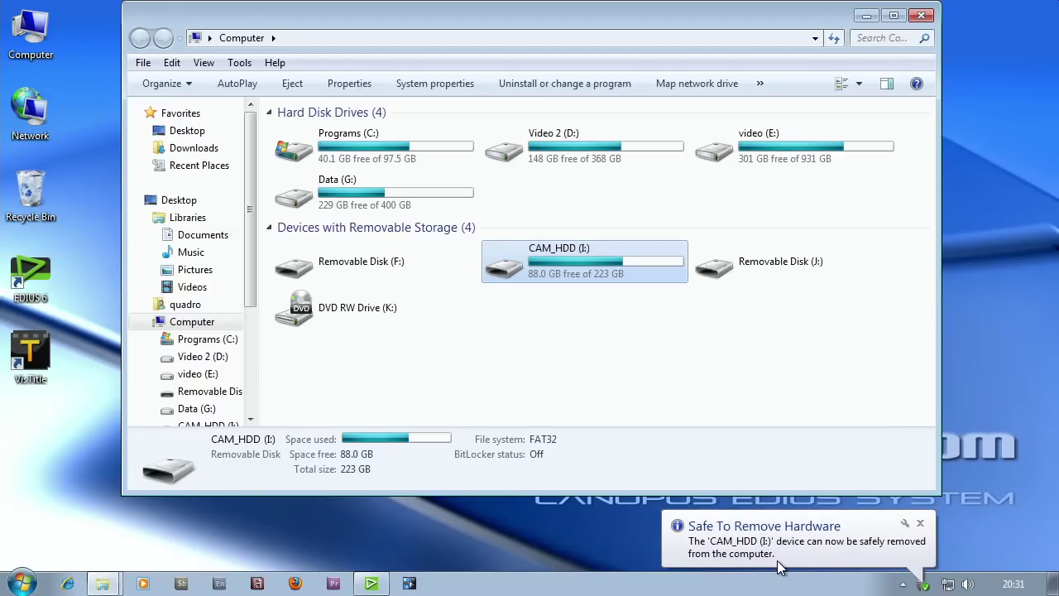
pyautogui.moveTo(541, 262)
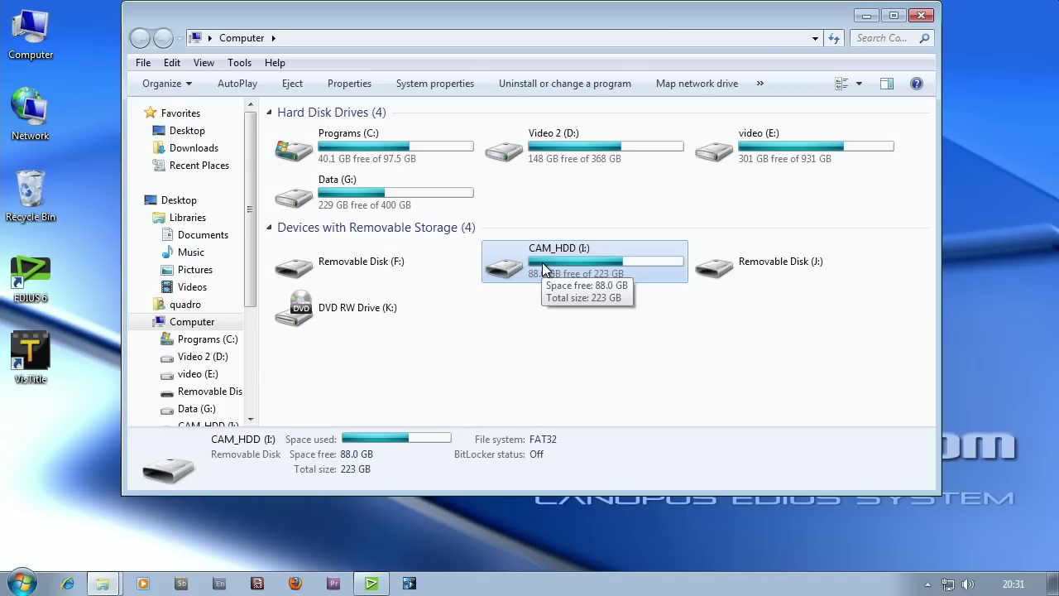
pyautogui.rightClick(558, 263)
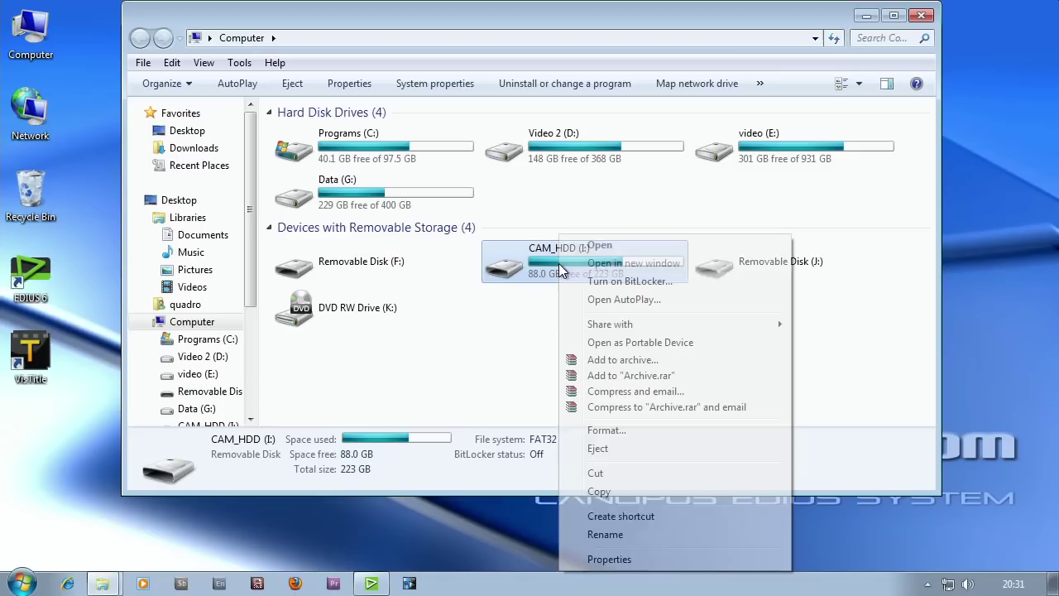
pyautogui.click(606, 453)
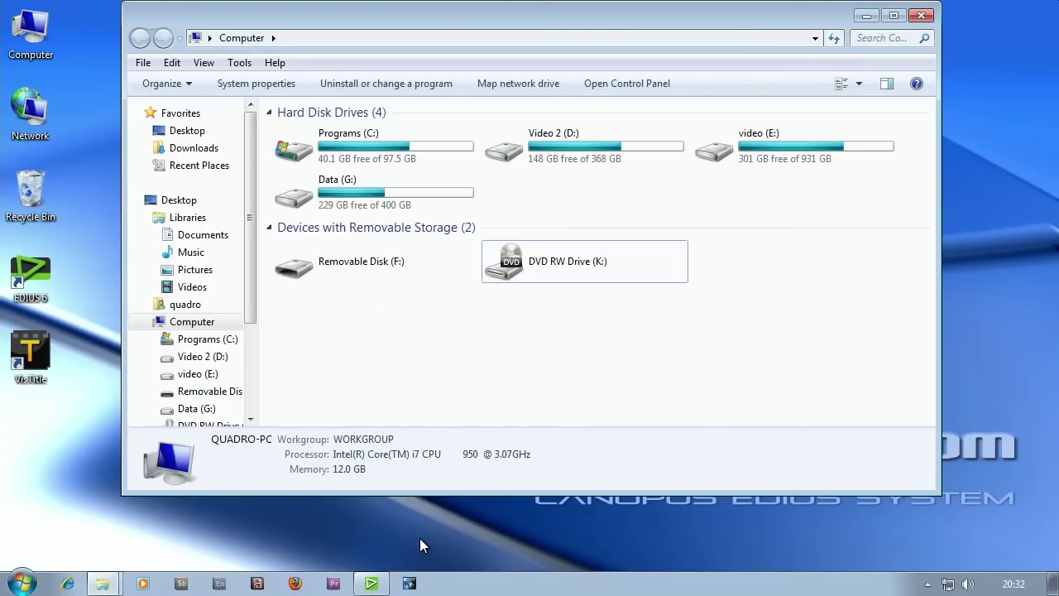
# Step: Bring EDIUS forward and show the Bin with the eight transferred 30 June clips
pyautogui.click(372, 584)
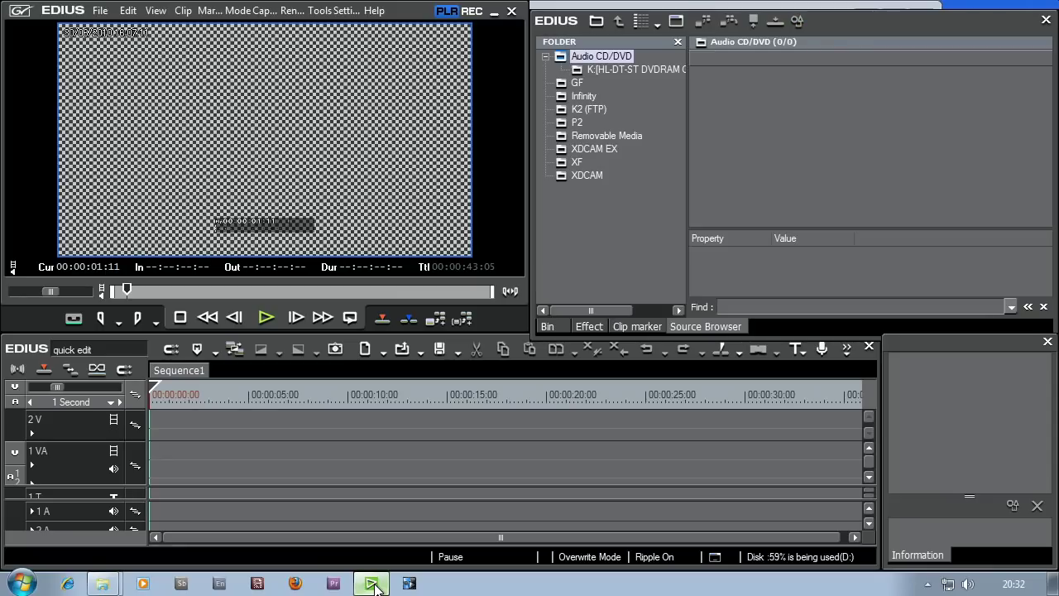
pyautogui.click(542, 324)
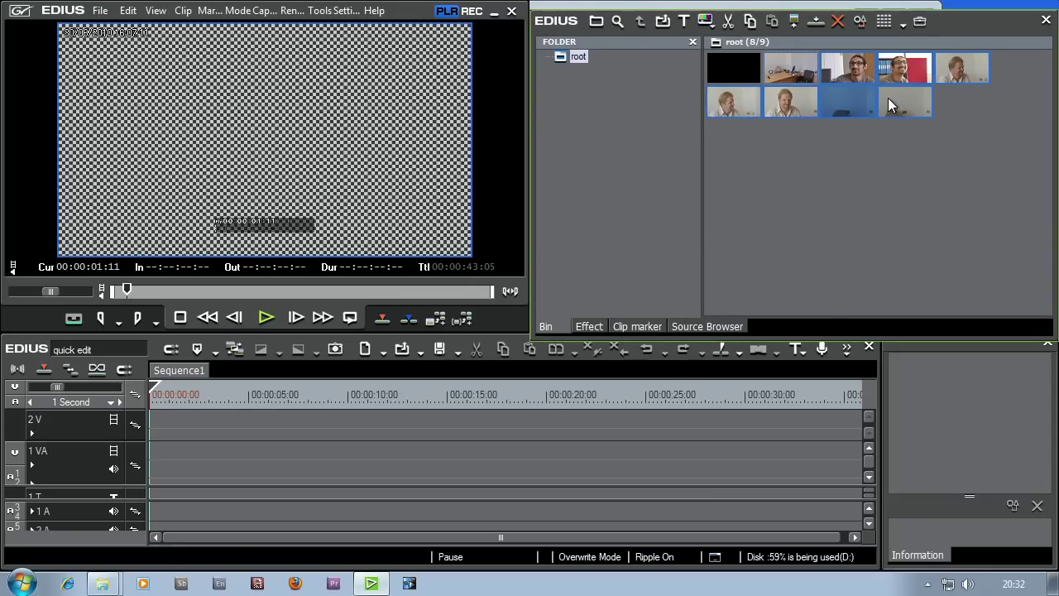
pyautogui.moveTo(889, 100)
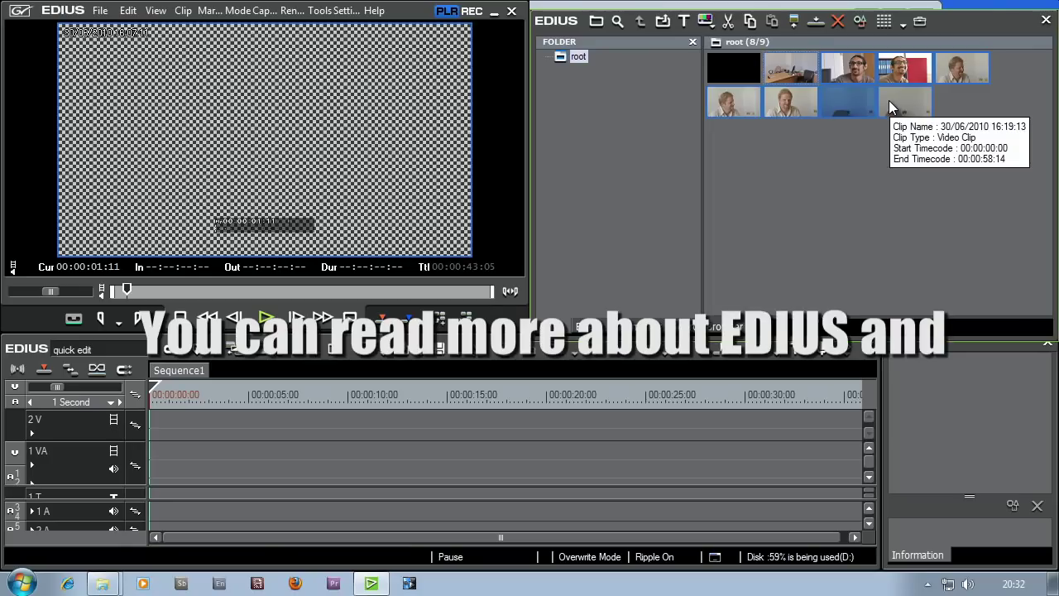